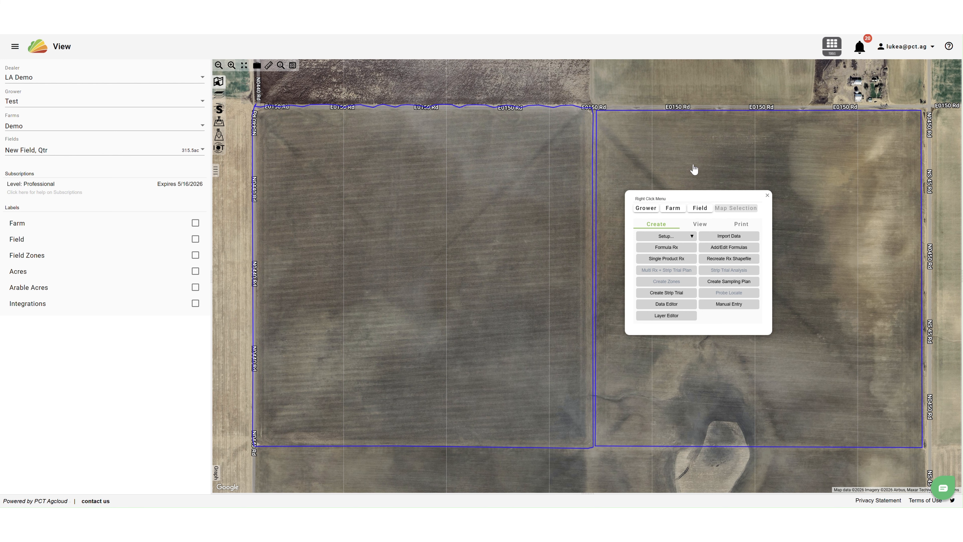
# Open the Rx app and look over the Single Product / Multi Field settings and available layers for New Field.
pyautogui.click(832, 45)
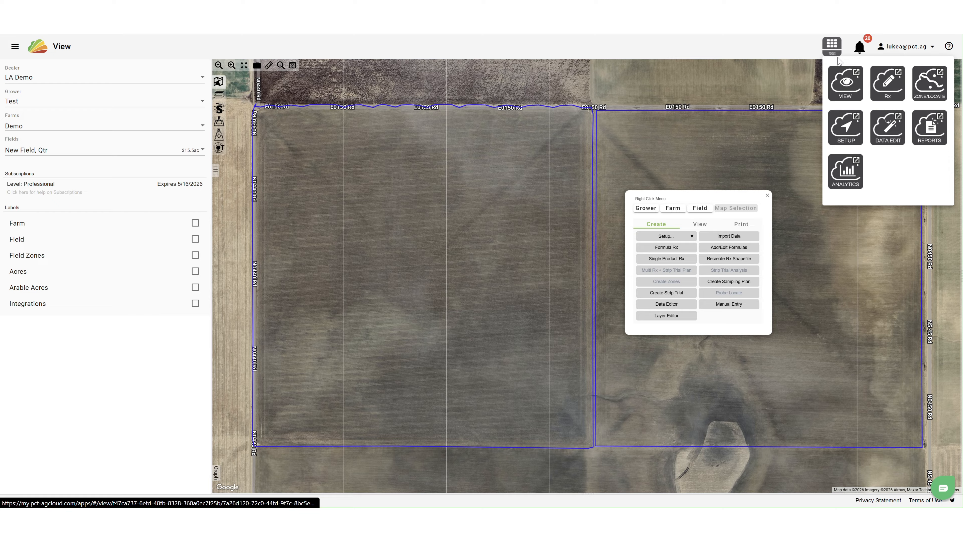
pyautogui.click(872, 90)
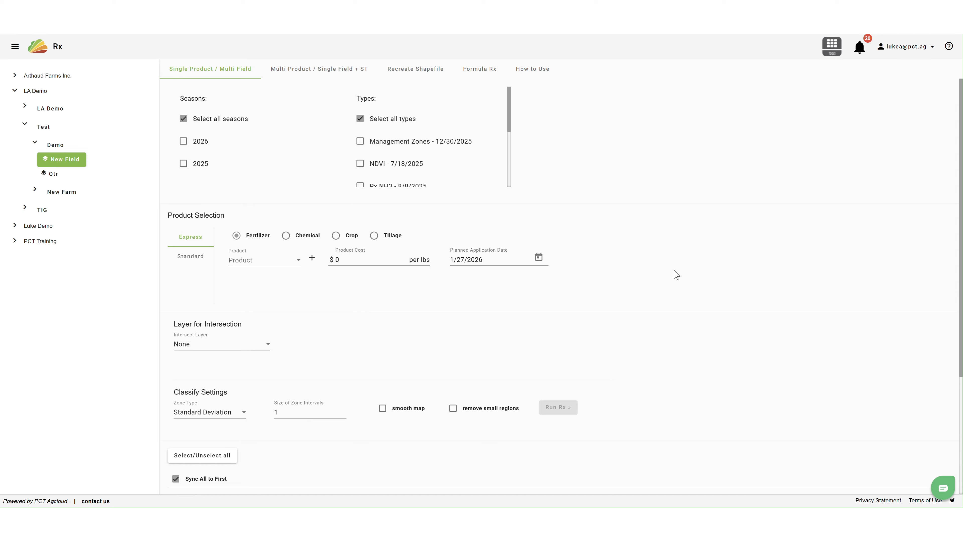
pyautogui.scroll(-4, 671, 280)
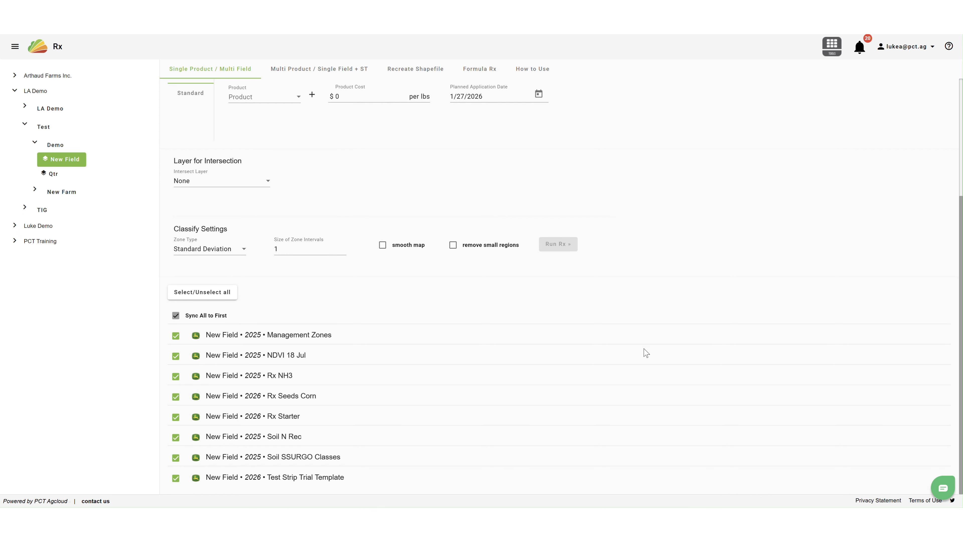
pyautogui.scroll(4, 696, 337)
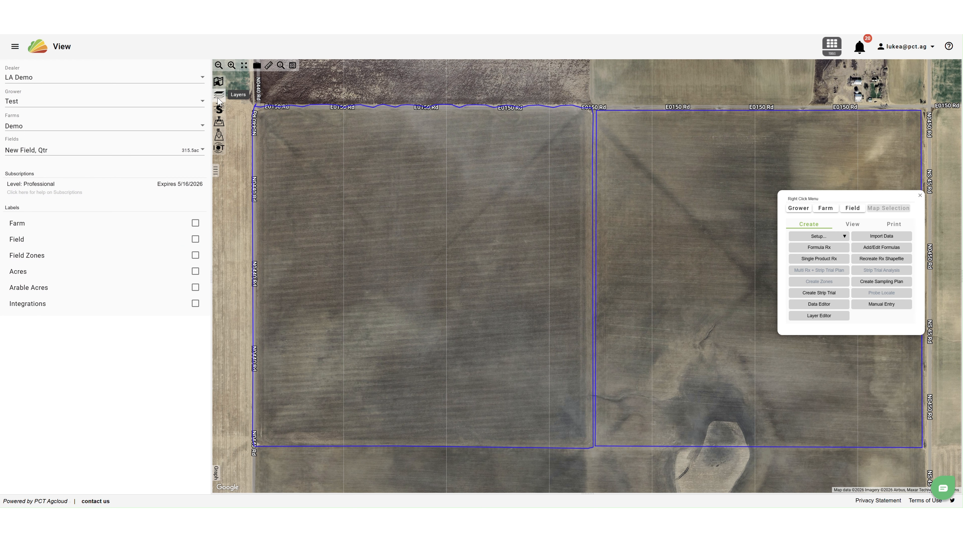
# Load the Yield layer for New Field and Qtr onto the map with the default legend.
pyautogui.click(219, 98)
pyautogui.click(159, 200)
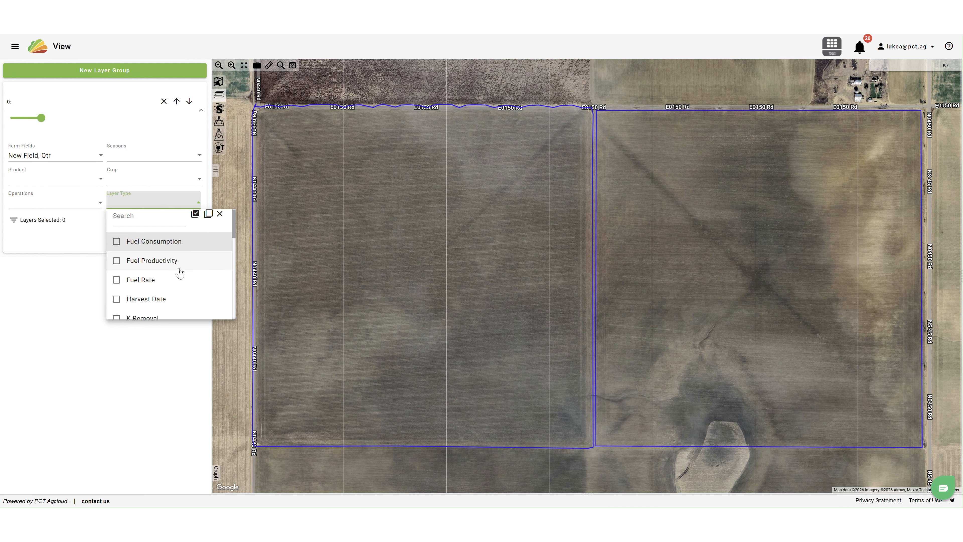
pyautogui.scroll(-5, 180, 272)
pyautogui.click(176, 308)
pyautogui.click(166, 361)
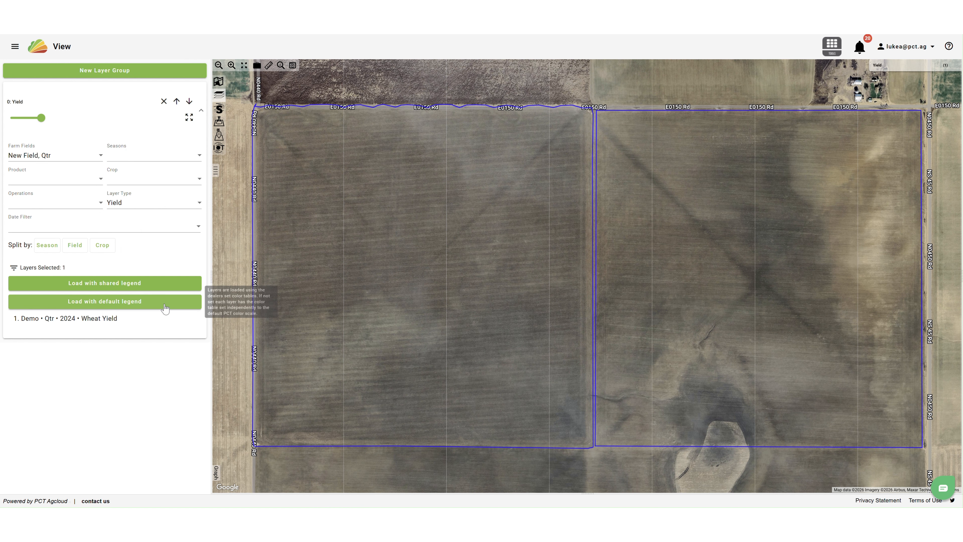
pyautogui.click(165, 309)
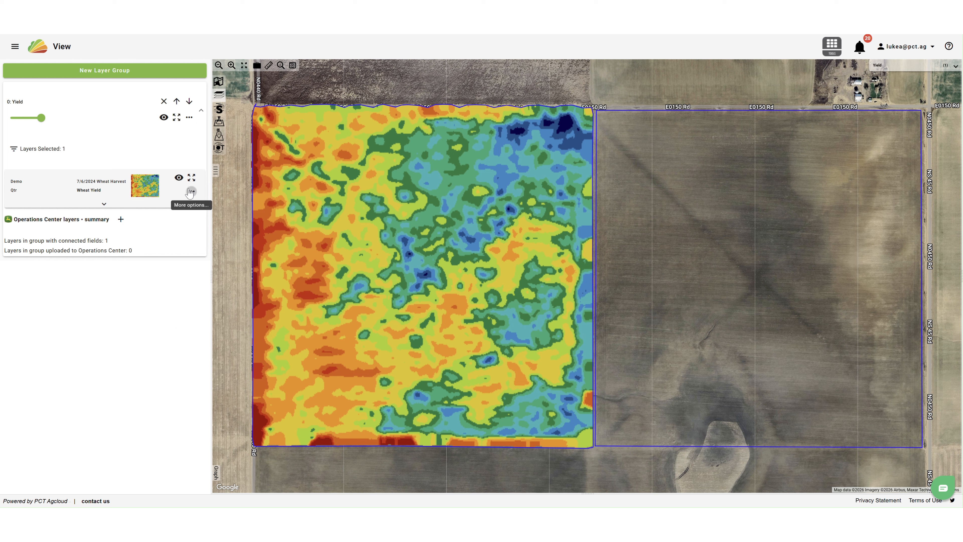
# Check the Run Rx options of the Qtr wheat yield layer, remove the Yield layer group and return to field selection.
pyautogui.click(190, 192)
pyautogui.moveTo(230, 223)
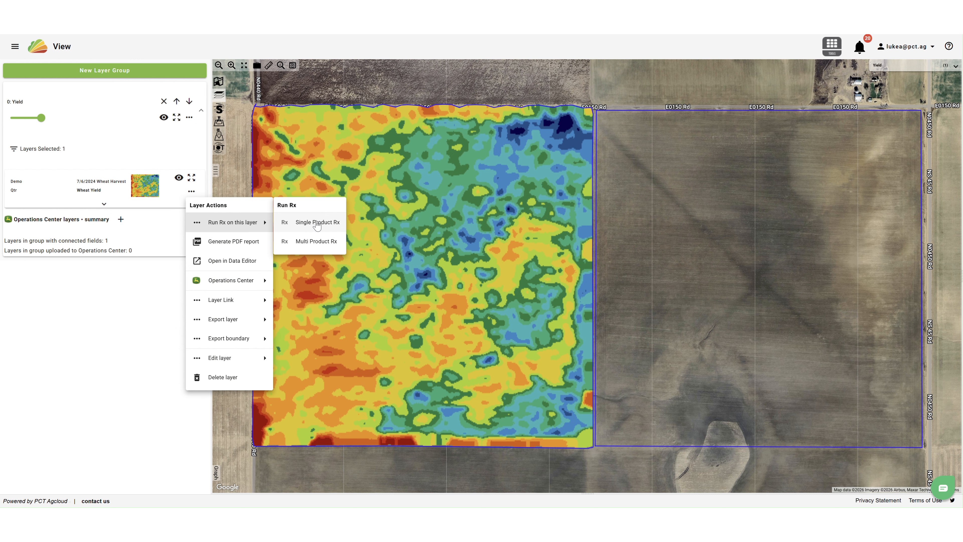
pyautogui.click(122, 308)
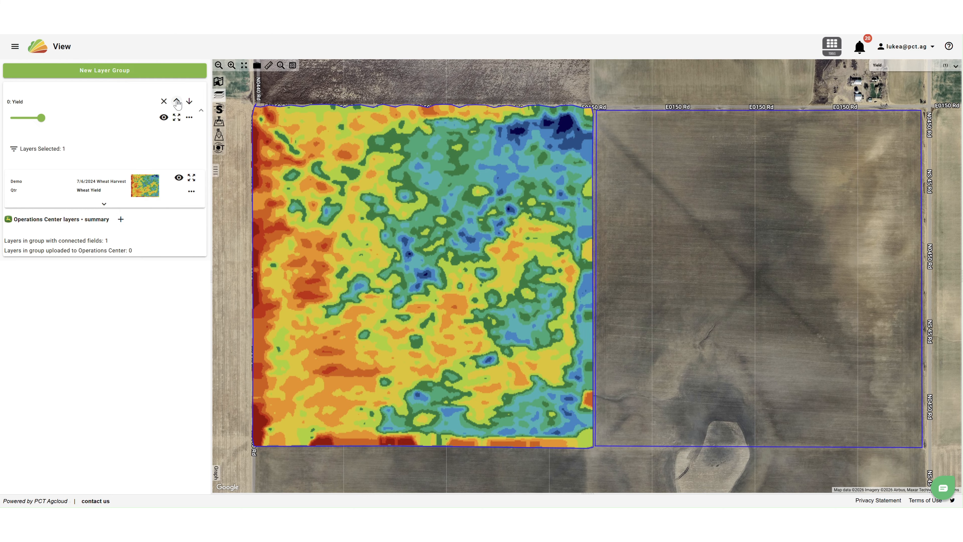
pyautogui.click(164, 100)
pyautogui.click(218, 82)
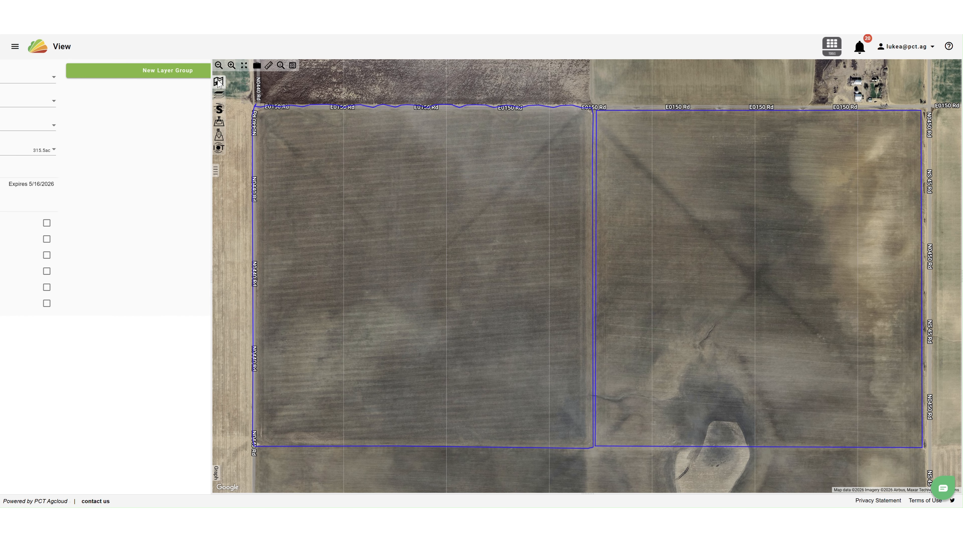
# Start a Single Product Rx for the selected fields and filter the source layers to Wheat Yield and Soil SSURGO Classes.
pyautogui.rightClick(654, 258)
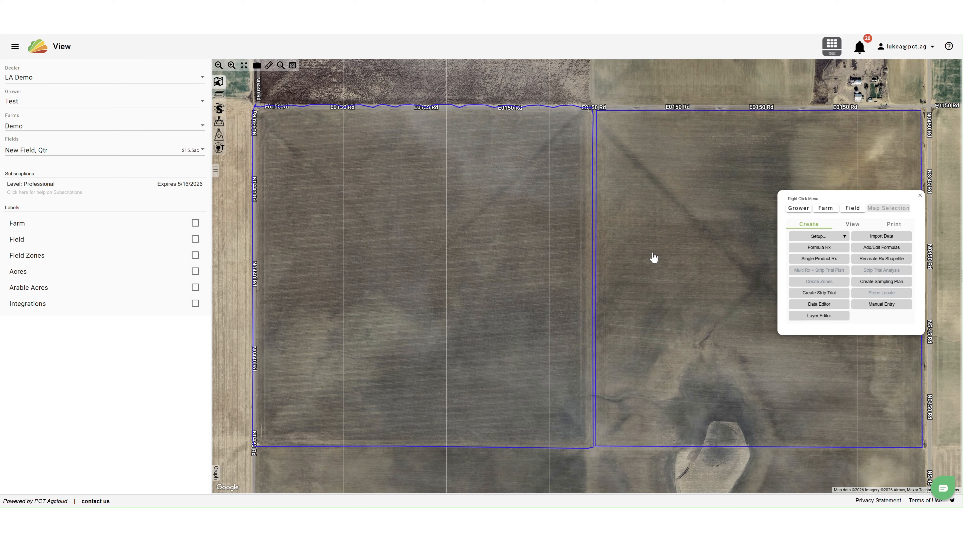
pyautogui.click(837, 259)
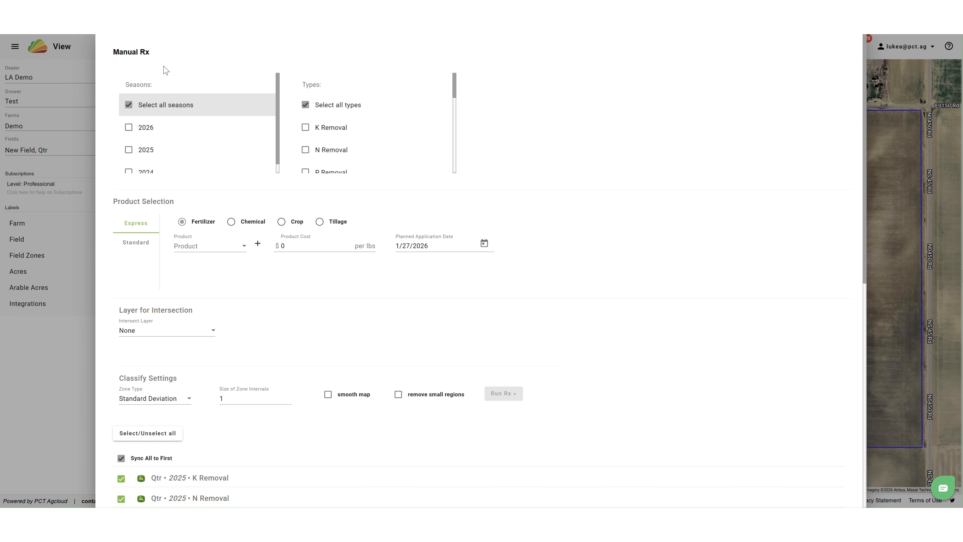
pyautogui.scroll(-10, 376, 144)
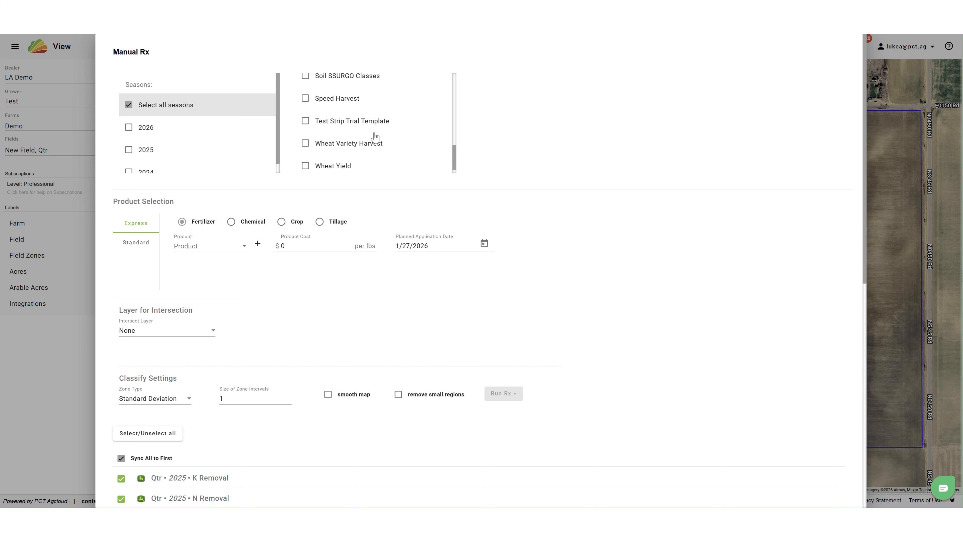
pyautogui.click(358, 161)
pyautogui.scroll(2, 360, 152)
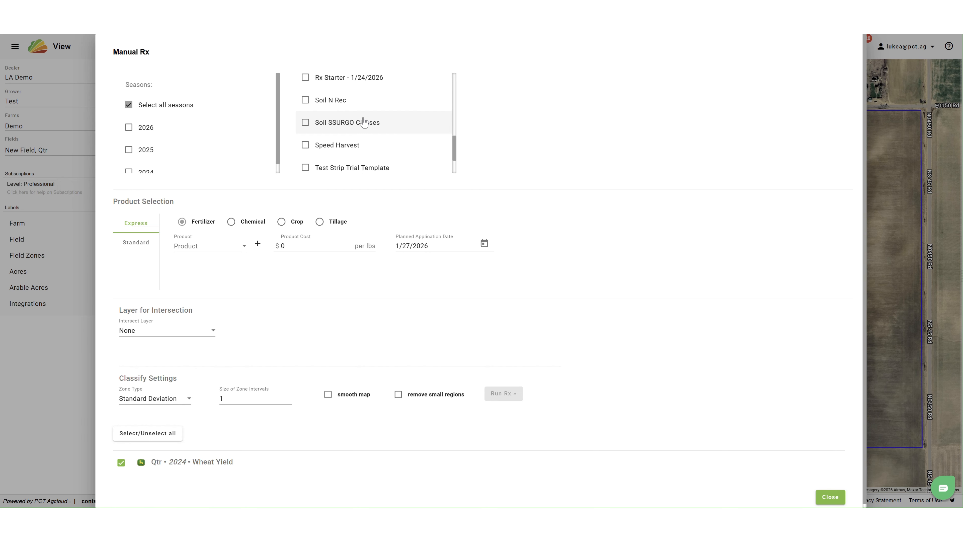
pyautogui.click(366, 122)
pyautogui.scroll(-2, 535, 190)
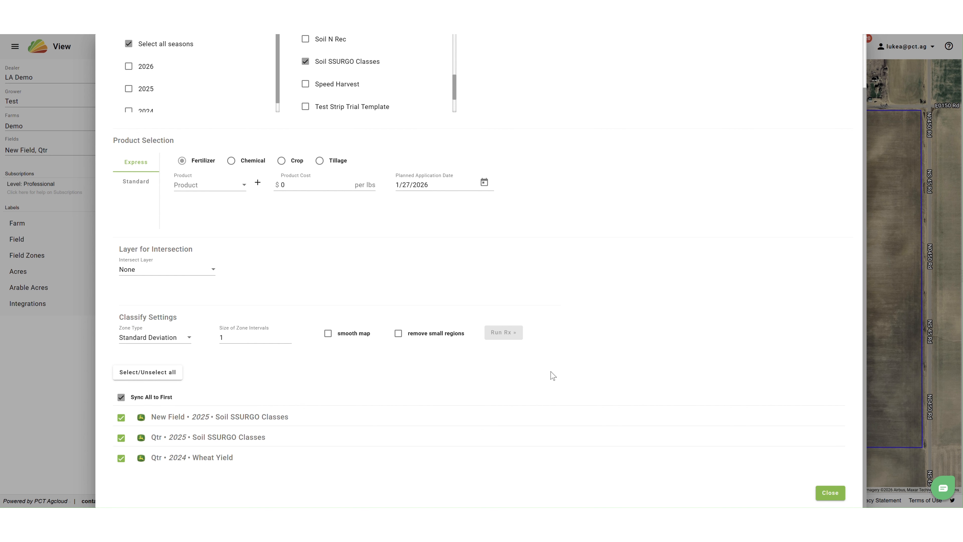
pyautogui.scroll(2, 557, 374)
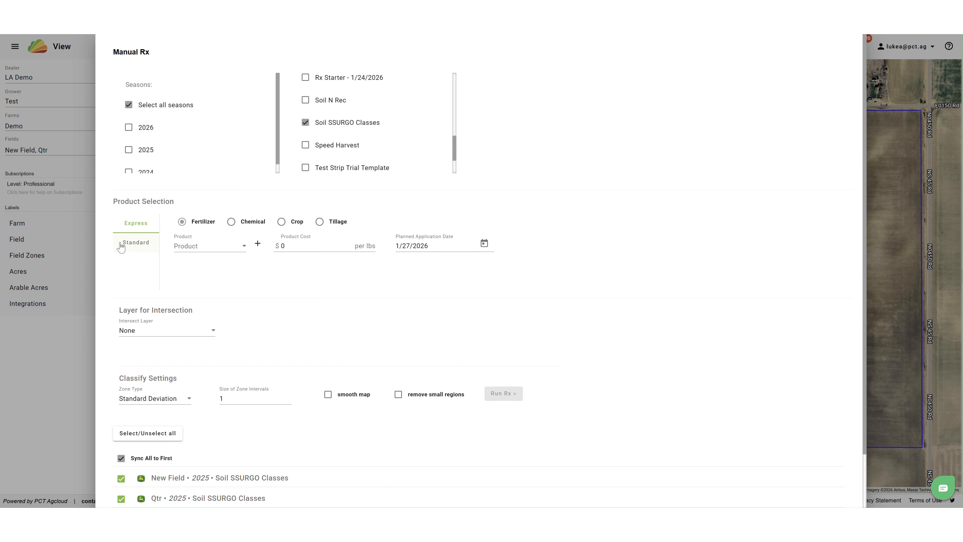
# Add a liquid chemical product named Pre in the express product selection.
pyautogui.click(231, 221)
pyautogui.click(226, 245)
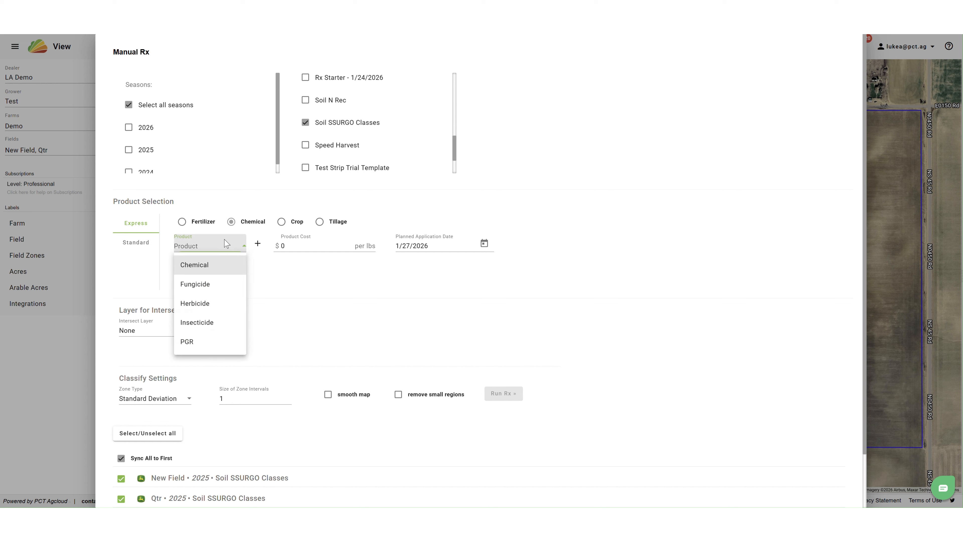
pyautogui.click(277, 288)
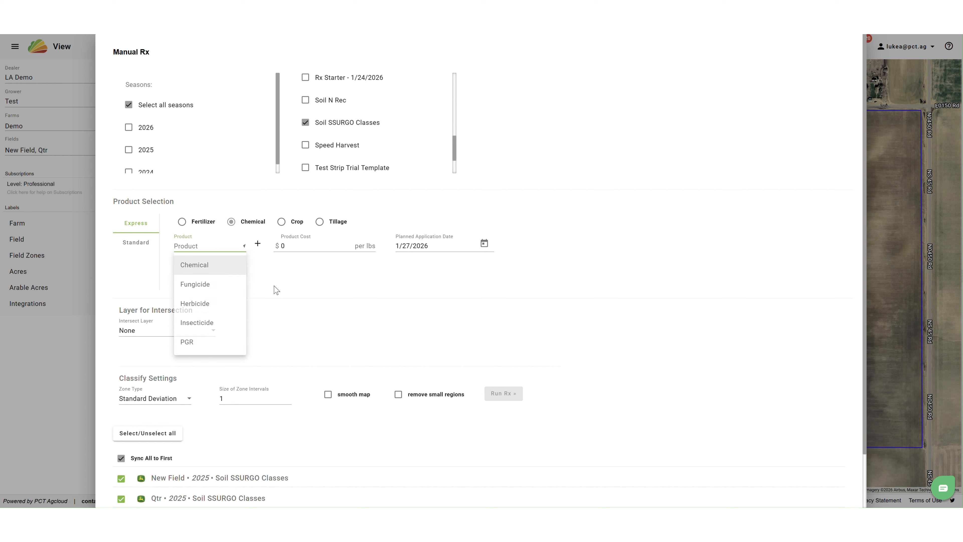
pyautogui.click(258, 243)
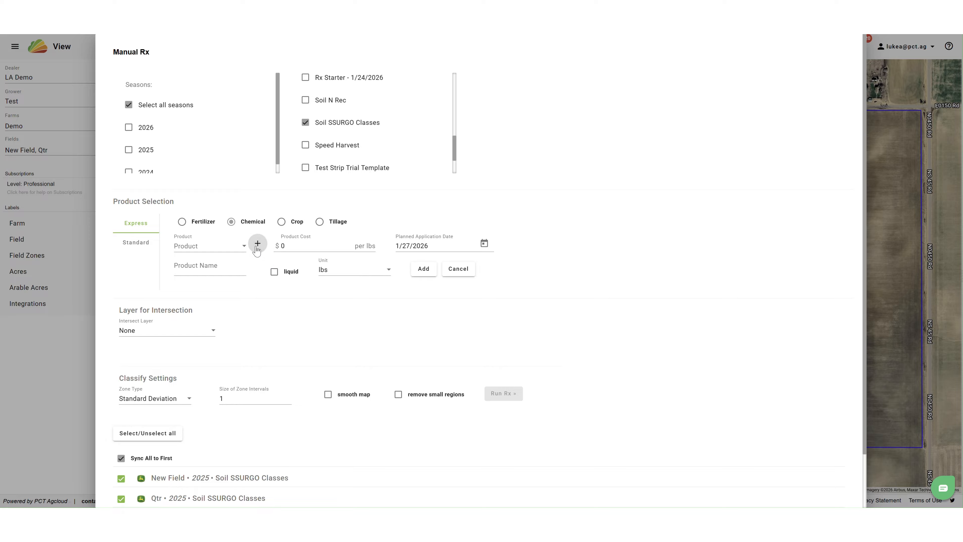
pyautogui.click(222, 267)
pyautogui.write('Pre')
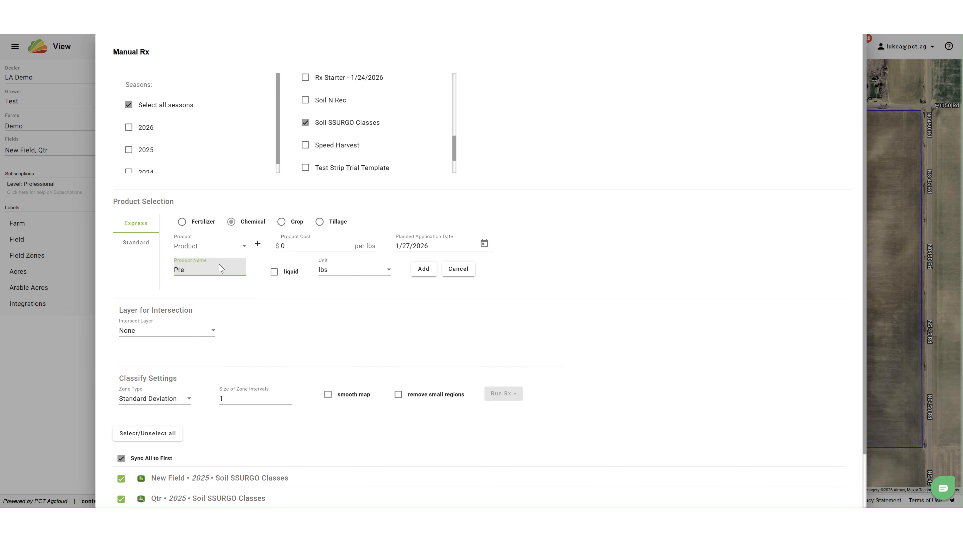
pyautogui.click(227, 314)
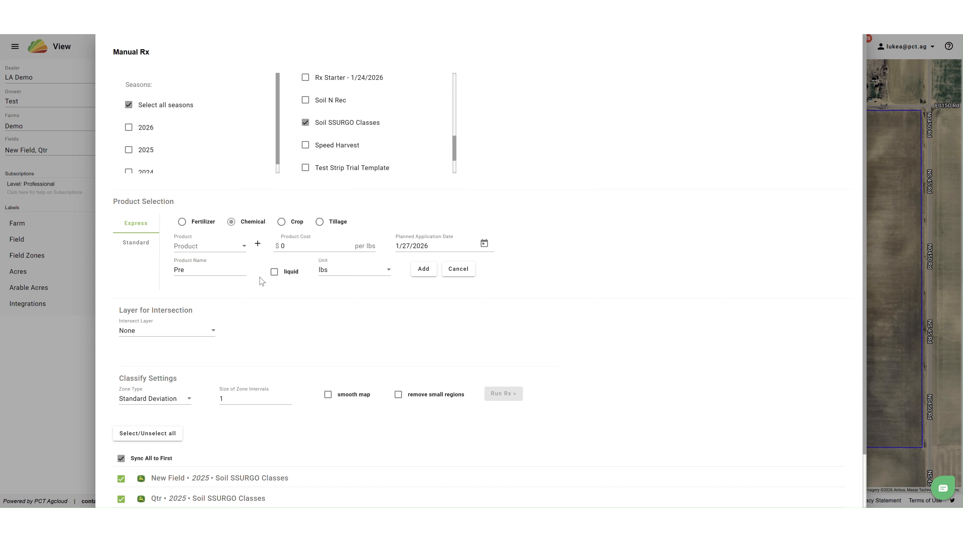
pyautogui.click(274, 272)
pyautogui.click(423, 269)
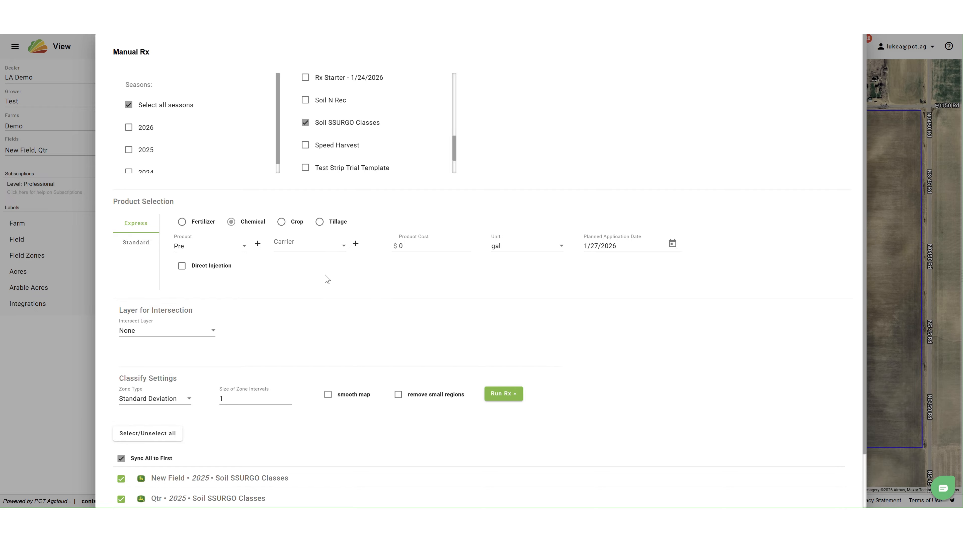
# Examine the carrier choices, direct injection ratio fields and unit options for the Pre product.
pyautogui.click(306, 247)
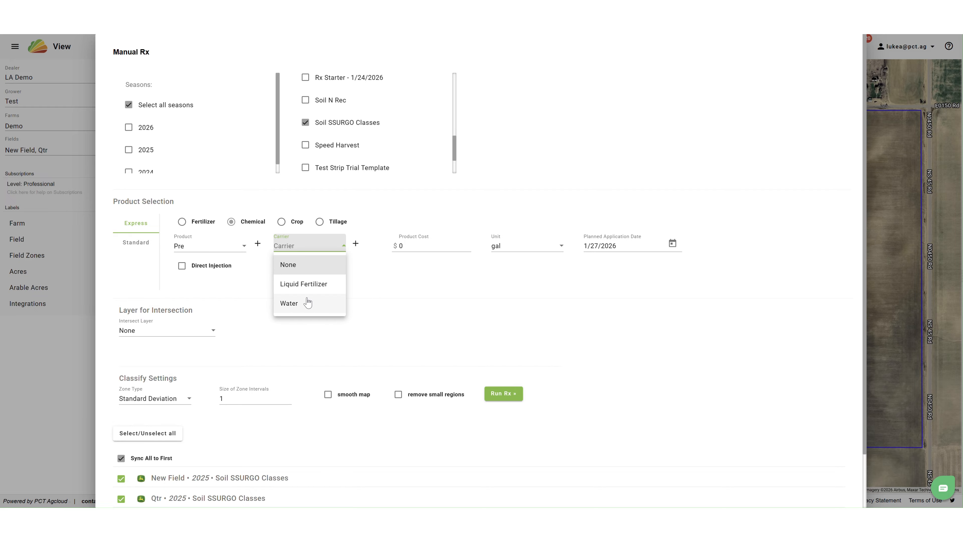
pyautogui.click(383, 281)
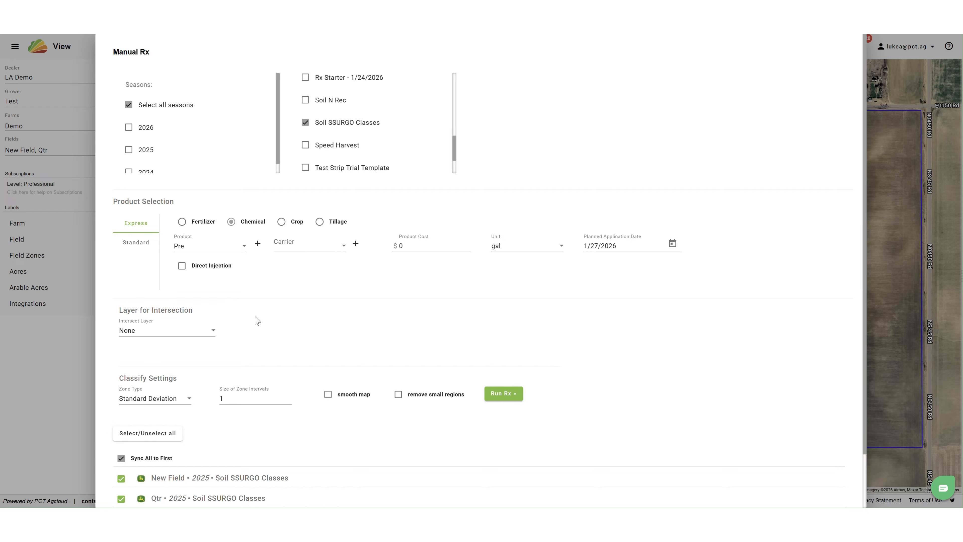
pyautogui.click(194, 267)
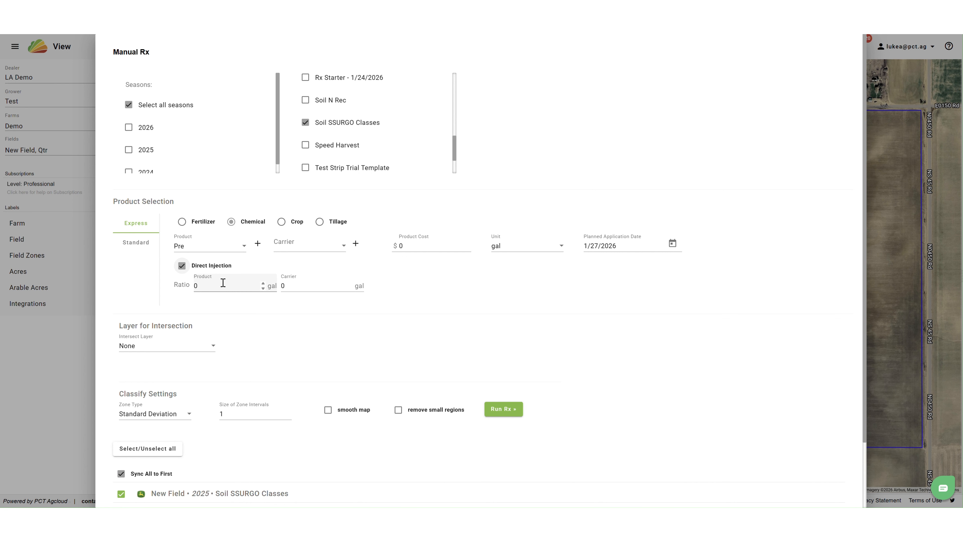
pyautogui.click(183, 268)
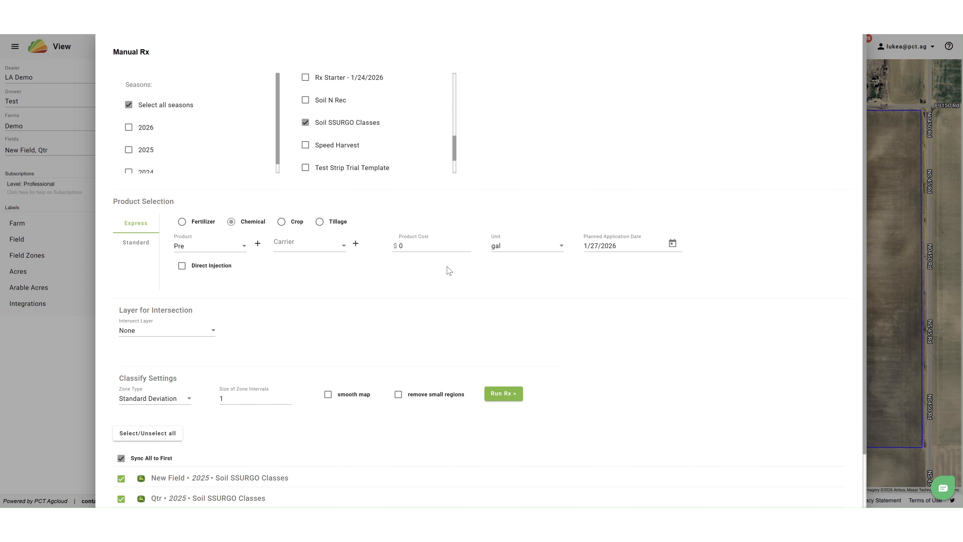
pyautogui.click(525, 245)
pyautogui.click(526, 245)
# Define the prescription product in the standard selection with type Seeds and the name Corn.
pyautogui.click(143, 246)
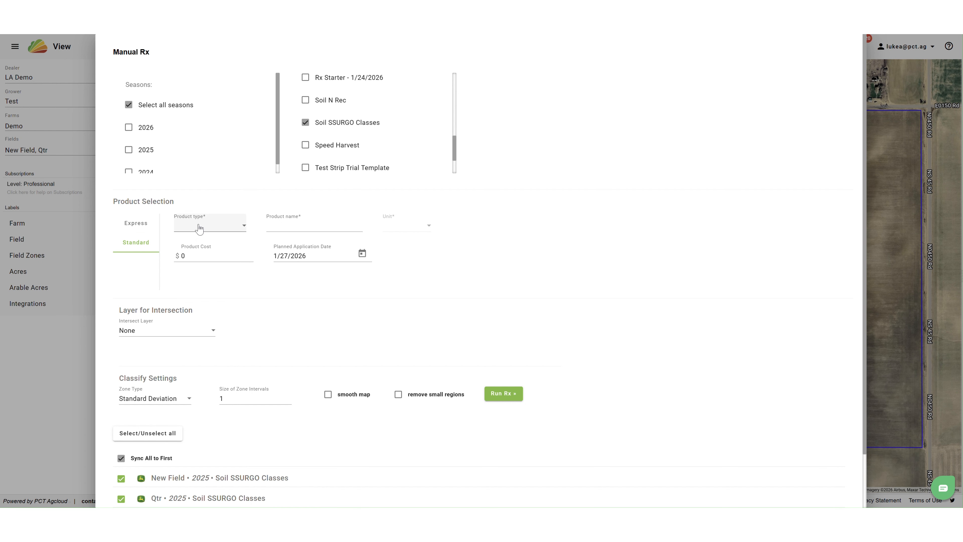
pyautogui.click(198, 228)
pyautogui.click(190, 283)
pyautogui.click(276, 224)
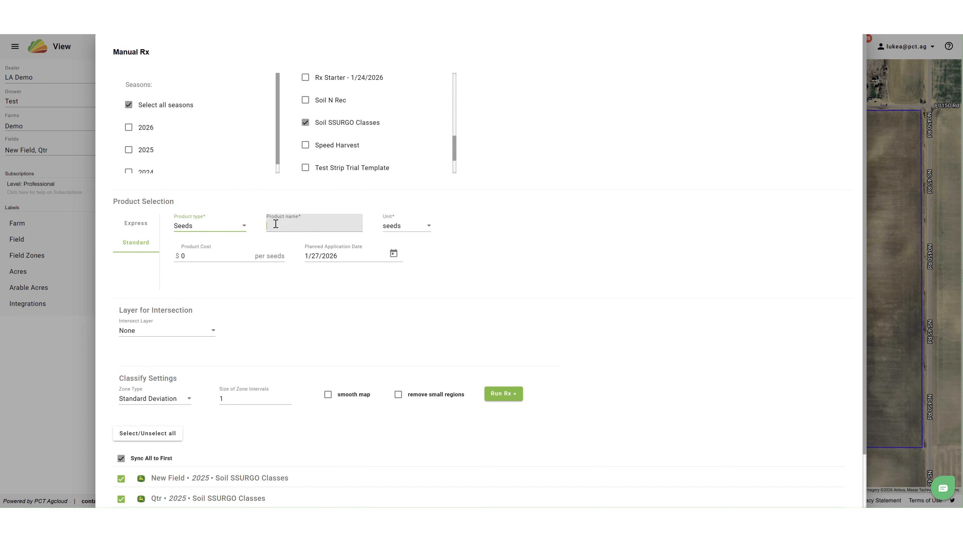
pyautogui.write('Corn')
pyautogui.click(462, 229)
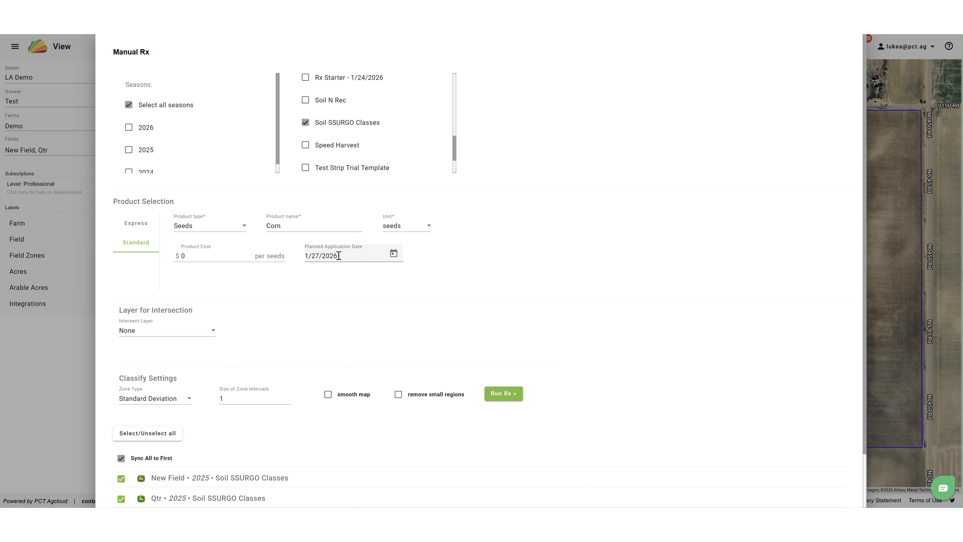
# Exclude the Qtr Wheat Yield and Qtr Soil SSURGO Classes layers, leaving only New Field's Soil SSURGO Classes selected.
pyautogui.scroll(-2, 469, 263)
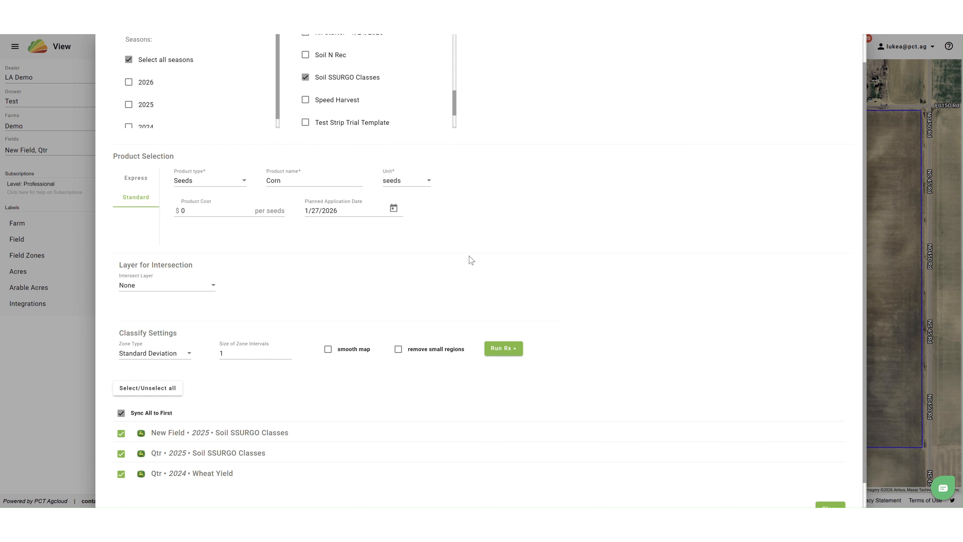
pyautogui.click(121, 458)
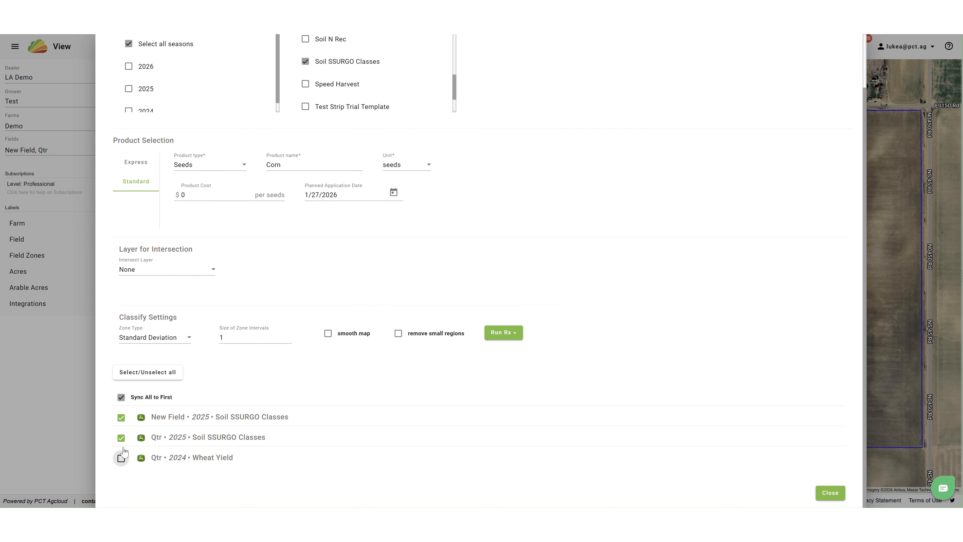
pyautogui.click(121, 437)
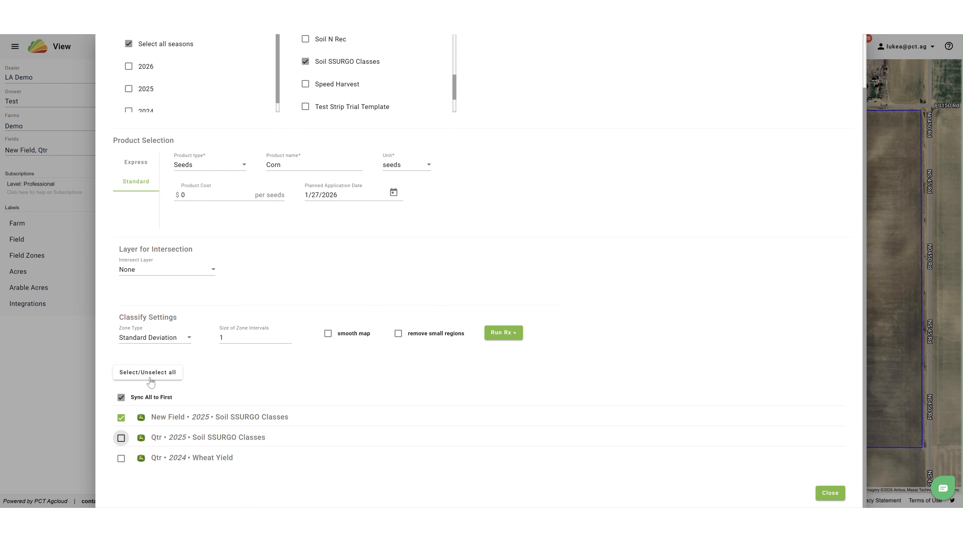
# Set the intersect layer to Test Strip Trial Template - 2026 and run the Rx.
pyautogui.click(183, 274)
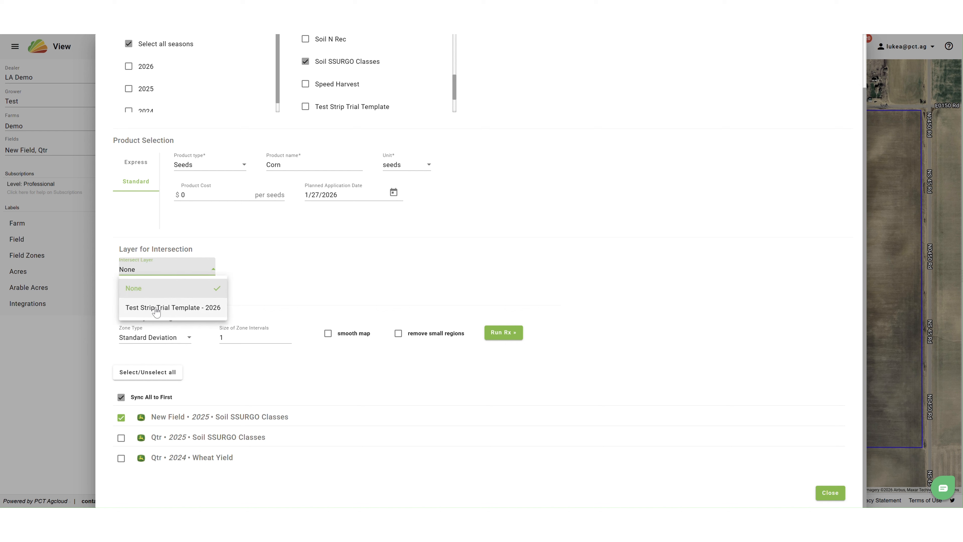
pyautogui.click(166, 308)
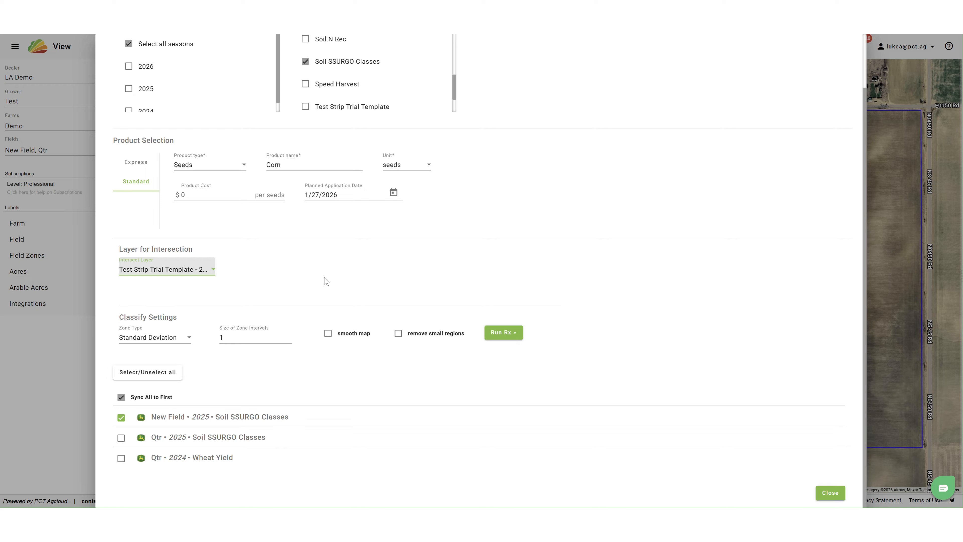
pyautogui.click(501, 333)
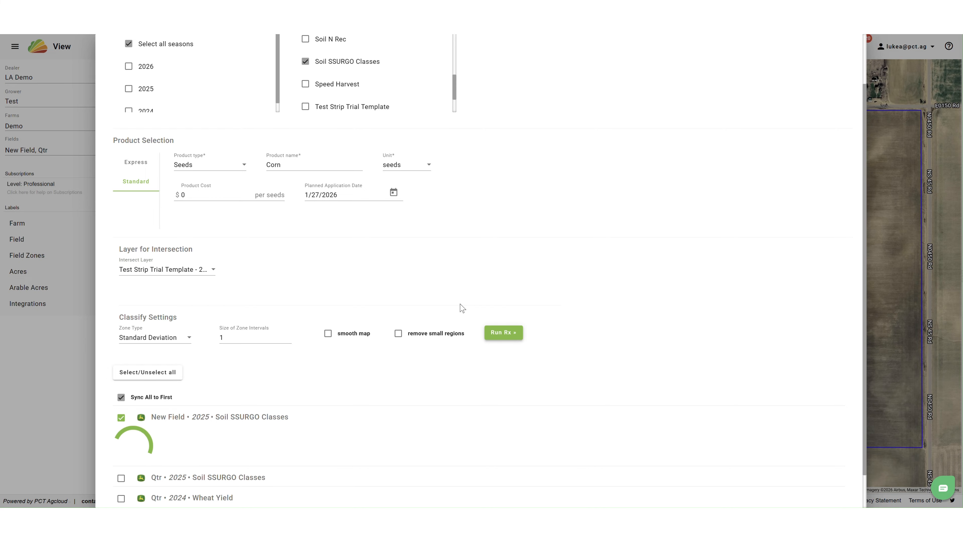
# Set the intersect layer to None and select all New Field and Qtr layers for the prescription.
pyautogui.scroll(-5, 461, 308)
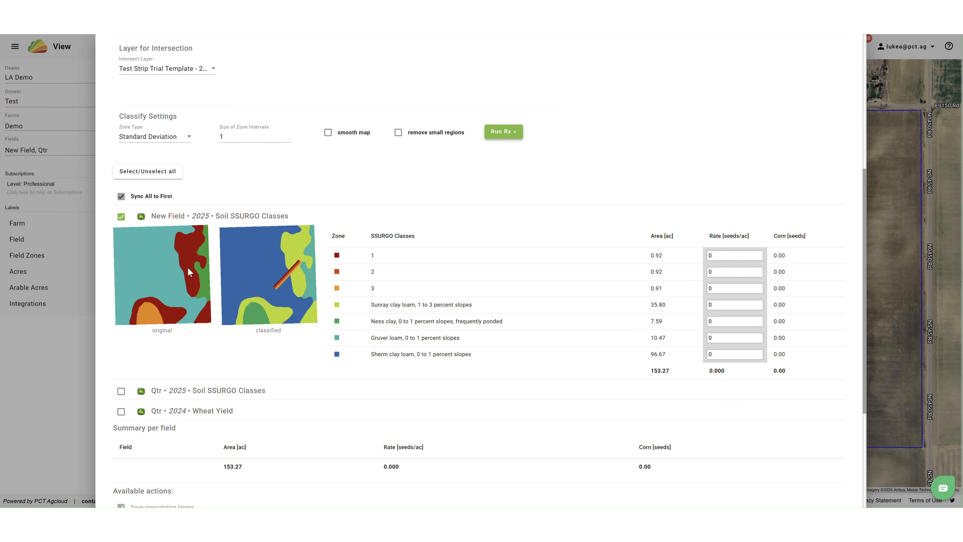
pyautogui.scroll(5, 516, 286)
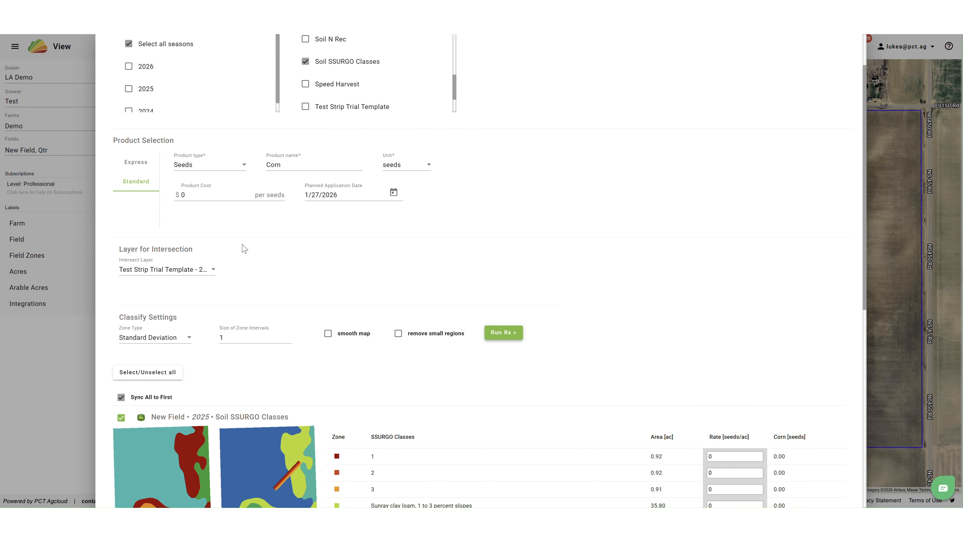
pyautogui.click(167, 269)
pyautogui.click(131, 285)
pyautogui.scroll(-3, 148, 281)
pyautogui.click(147, 276)
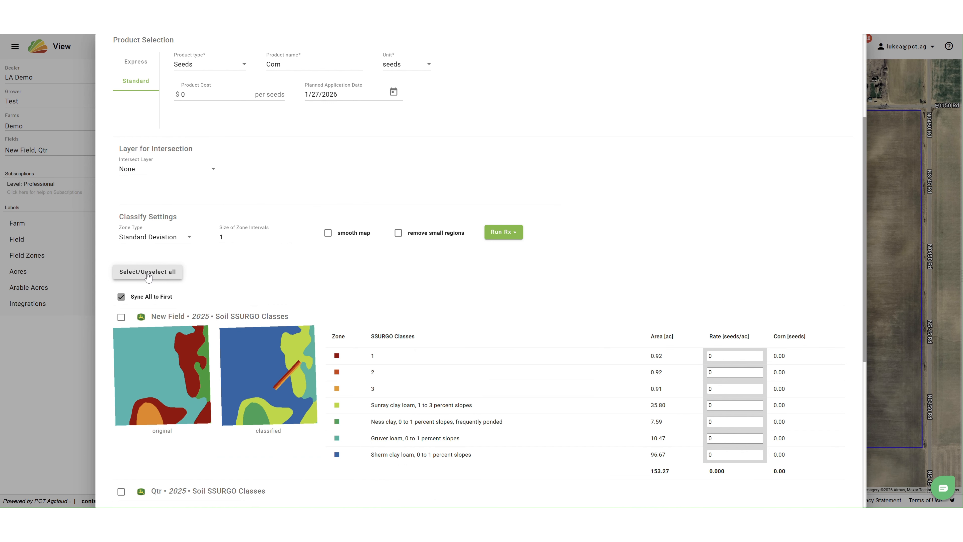
pyautogui.click(147, 276)
pyautogui.scroll(1, 343, 274)
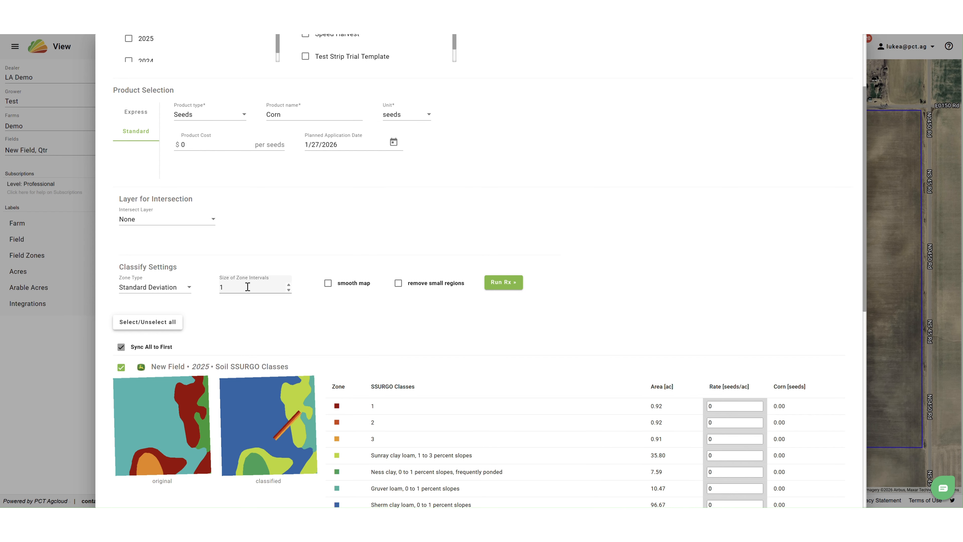
# Enable map smoothing and small region removal with a region size of 5 acres, and run the Rx.
pyautogui.click(329, 284)
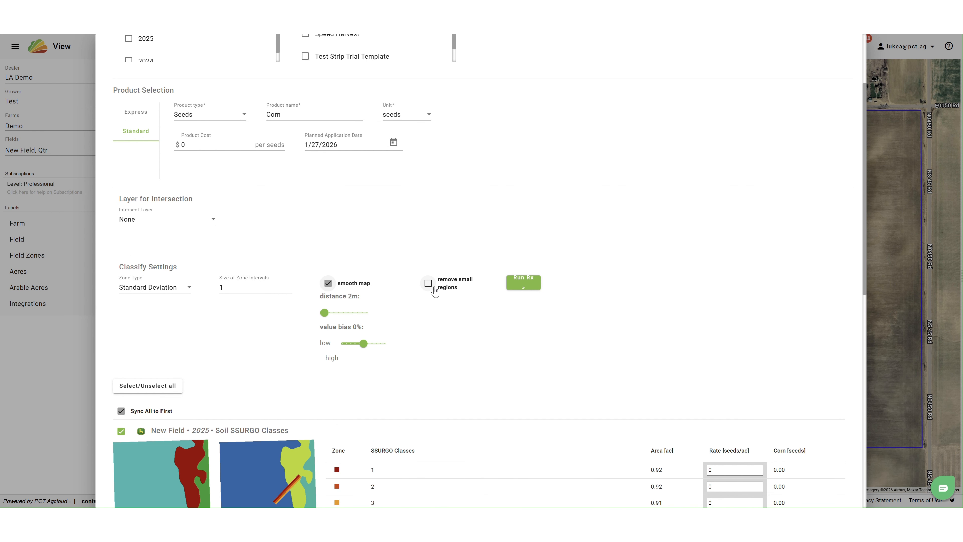
pyautogui.click(425, 283)
pyautogui.moveTo(486, 303); pyautogui.dragTo(411, 307)
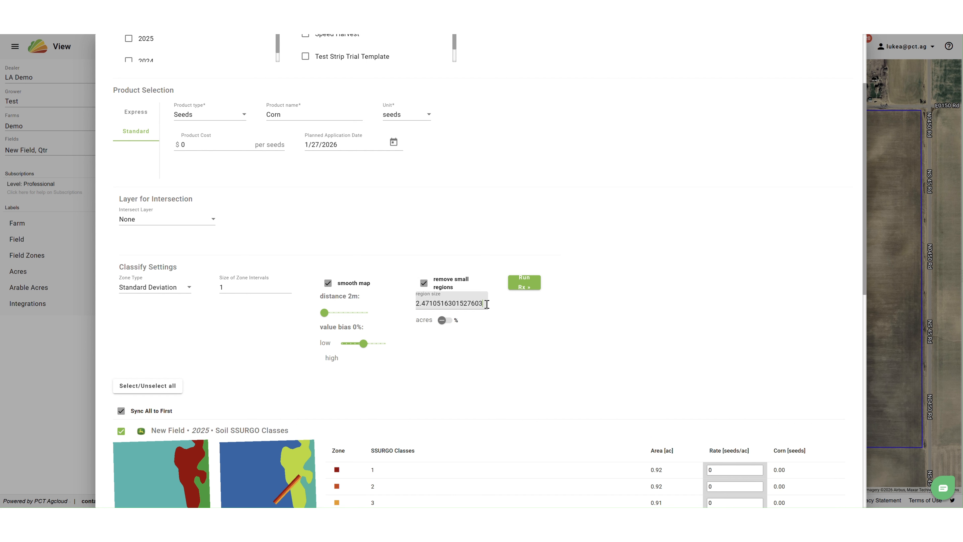
pyautogui.write('5')
pyautogui.click(481, 348)
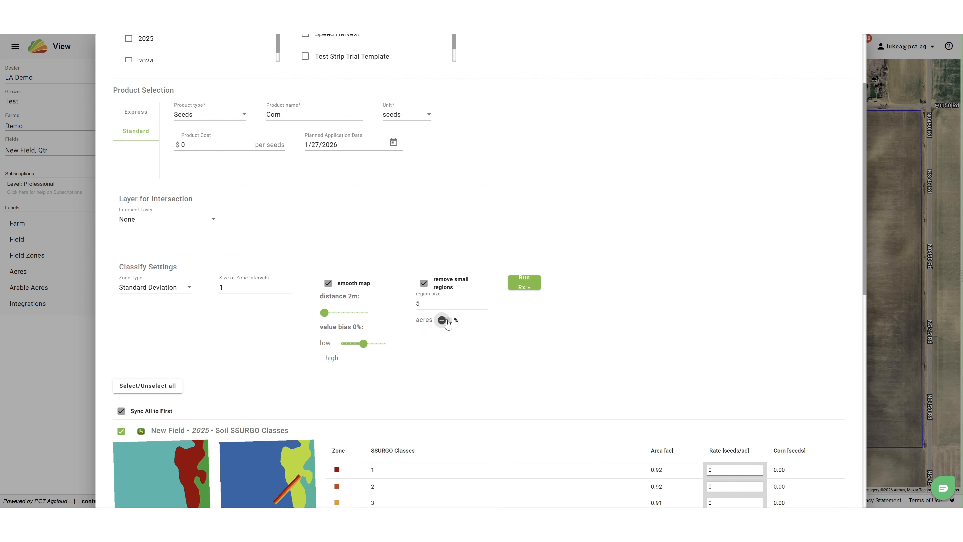
pyautogui.click(525, 286)
# Set New Field's corn rates to 28000 for Sunray, 30000 for Ness, 32000 for Gruver and 33000 seeds/ac for Sherm.
pyautogui.scroll(-4, 537, 327)
pyautogui.scroll(-3, 537, 326)
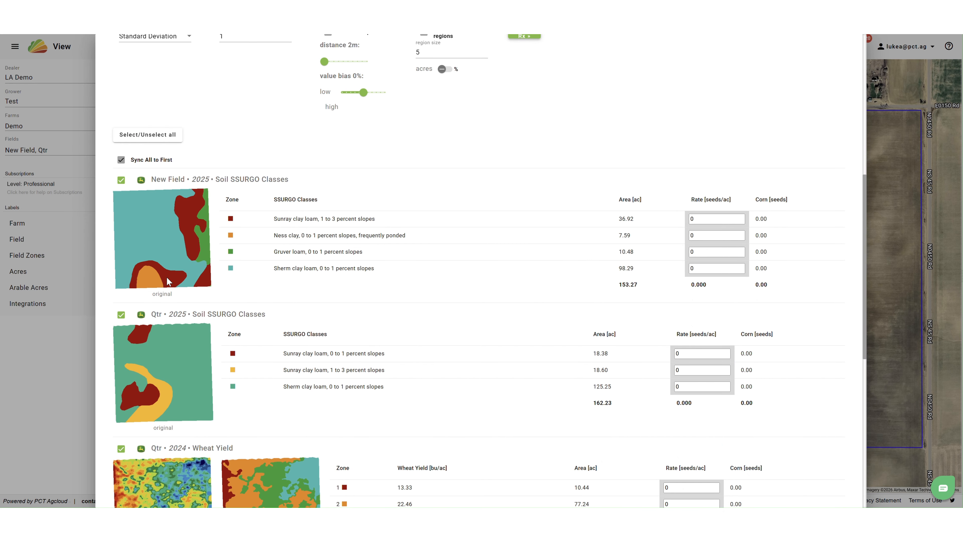
pyautogui.scroll(-4, 159, 345)
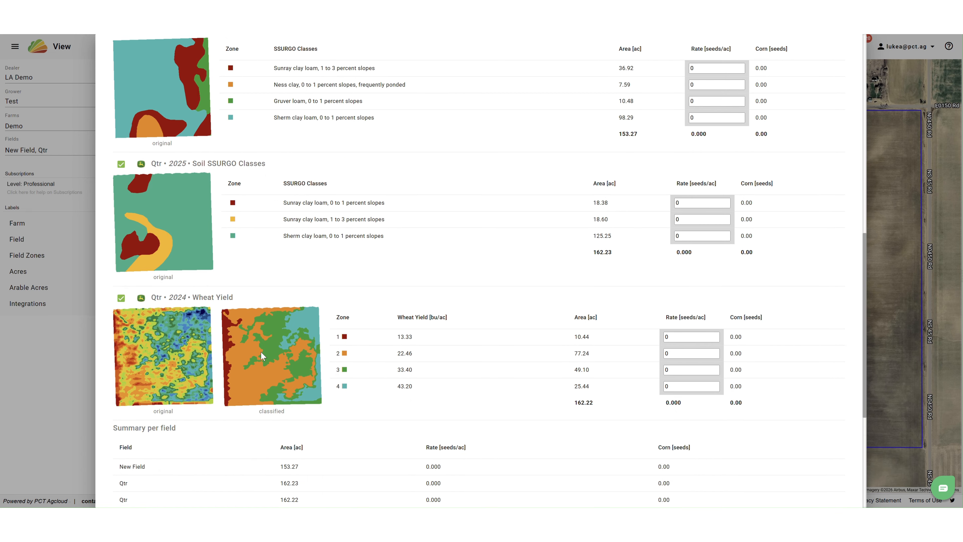
pyautogui.scroll(3, 264, 359)
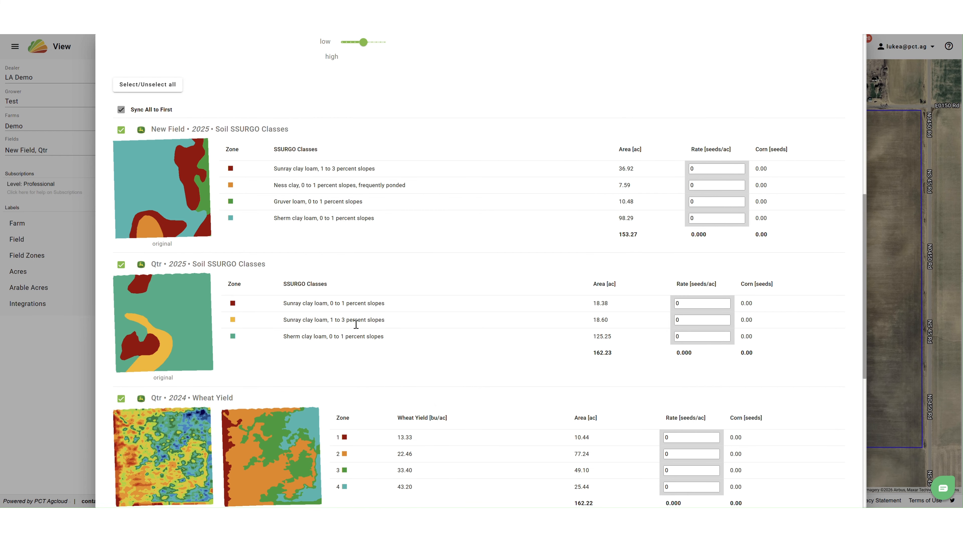
pyautogui.doubleClick(698, 168)
pyautogui.write('28000')
pyautogui.press('Tab')
pyautogui.write('3000')
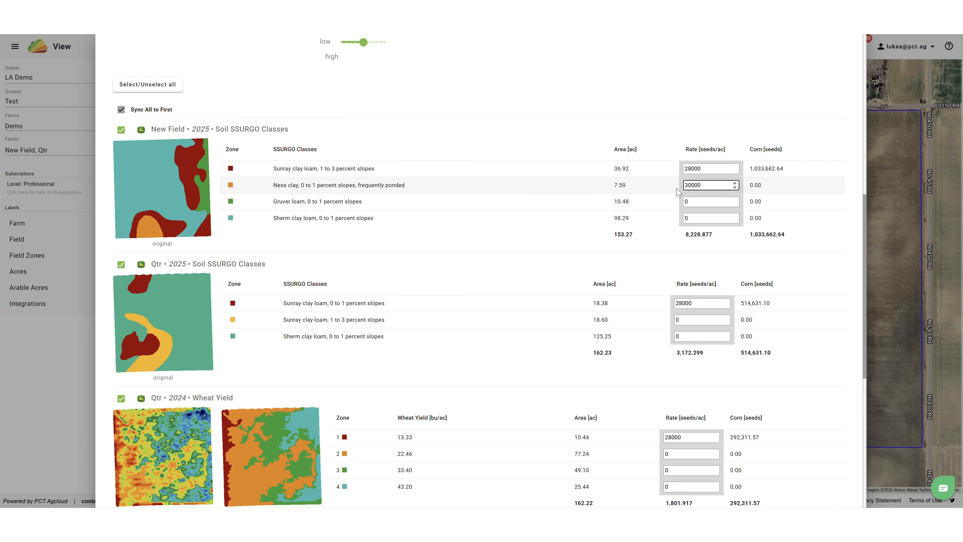
pyautogui.press('Tab')
pyautogui.write('32000')
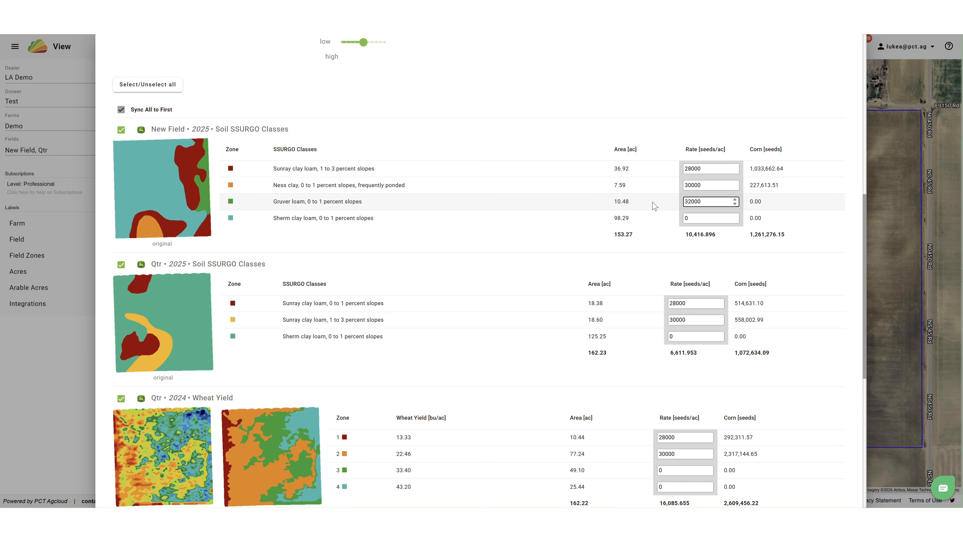
pyautogui.press('Tab')
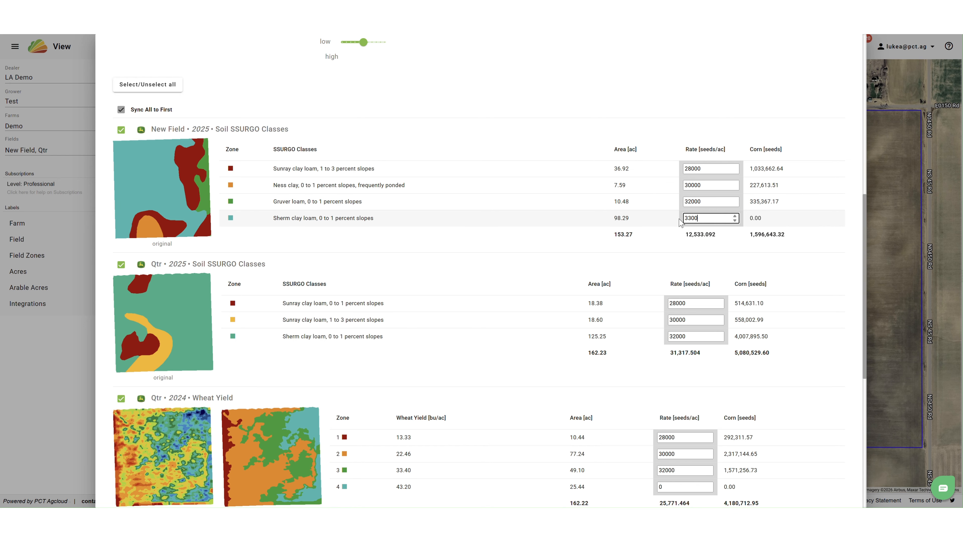
pyautogui.moveTo(678, 245); pyautogui.dragTo(673, 257)
pyautogui.scroll(-1, 673, 257)
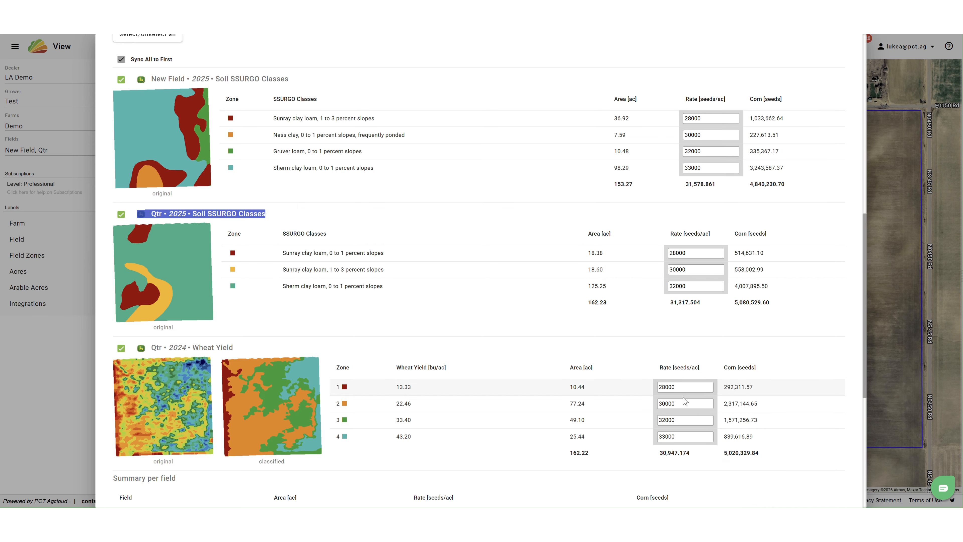
pyautogui.click(599, 201)
# Set the corn rate for zone 4 of the Qtr Wheat Yield layer to 32000 seeds/ac.
pyautogui.scroll(3, 599, 201)
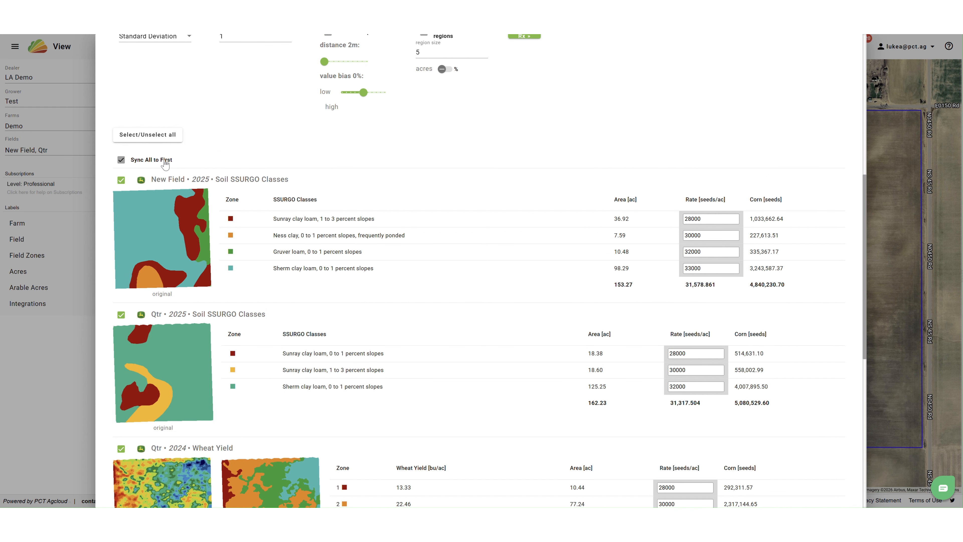
pyautogui.click(122, 164)
pyautogui.scroll(-3, 514, 266)
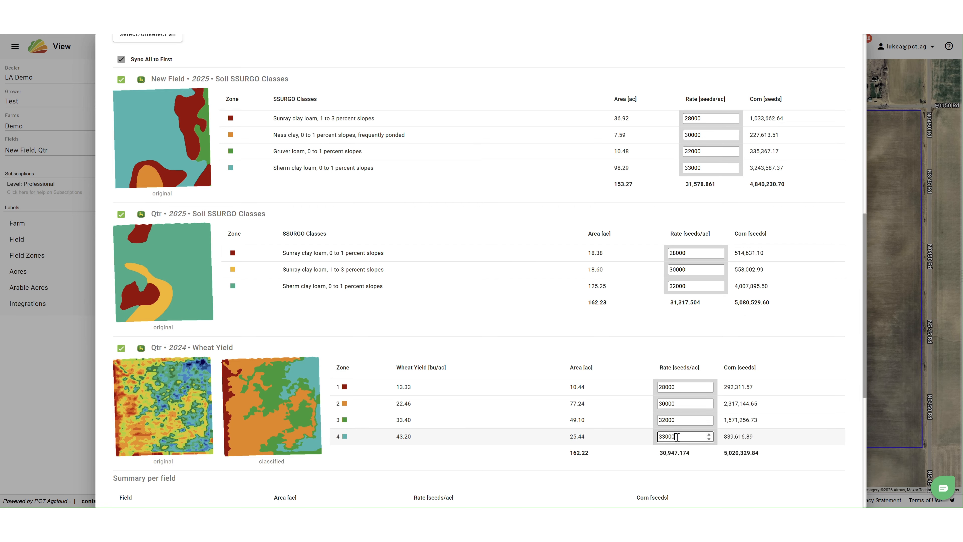
pyautogui.doubleClick(662, 436)
pyautogui.write('32000')
pyautogui.press('Tab')
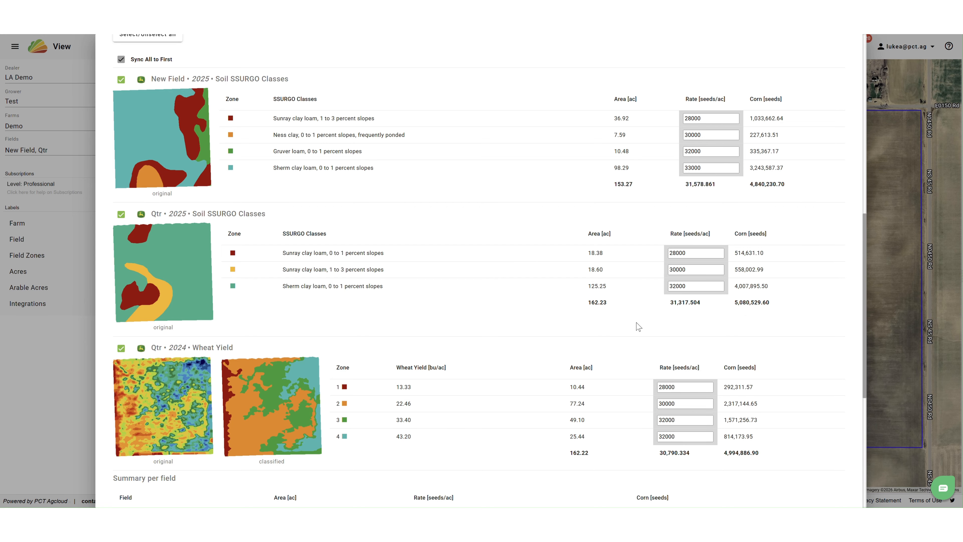
# Combine all fields into one shapefile, leaving shapefile simplification off, and run the prescription actions.
pyautogui.scroll(-6, 638, 327)
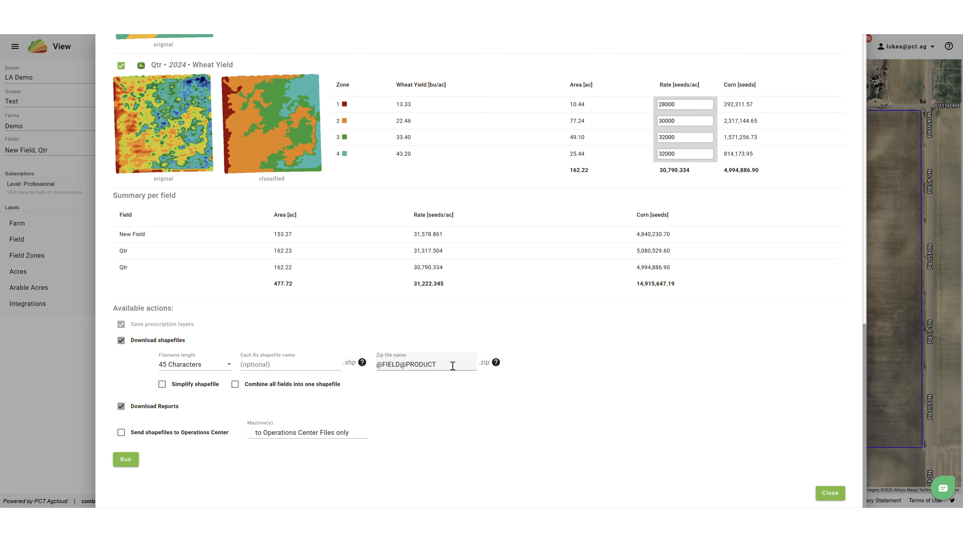
pyautogui.moveTo(497, 363)
pyautogui.click(161, 391)
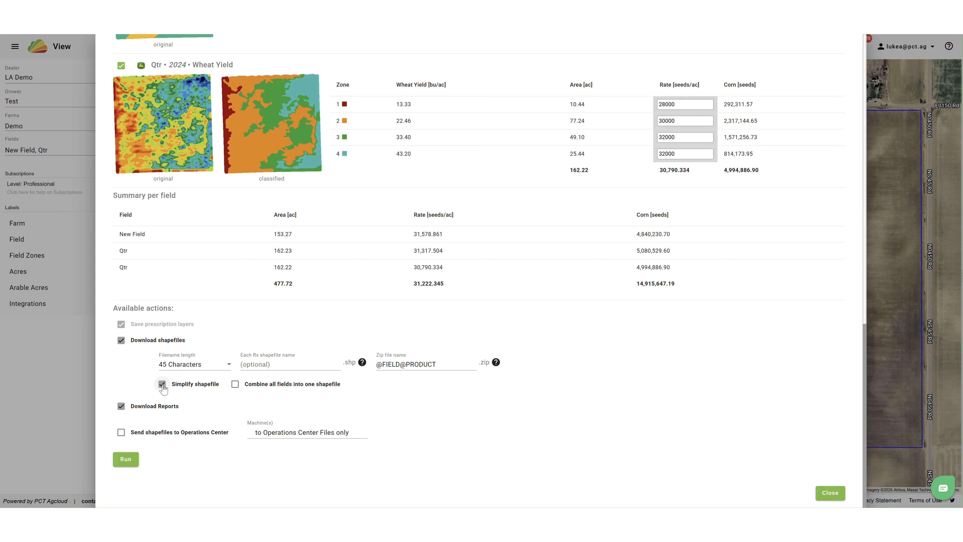
pyautogui.click(163, 387)
pyautogui.click(234, 385)
pyautogui.scroll(5, 384, 457)
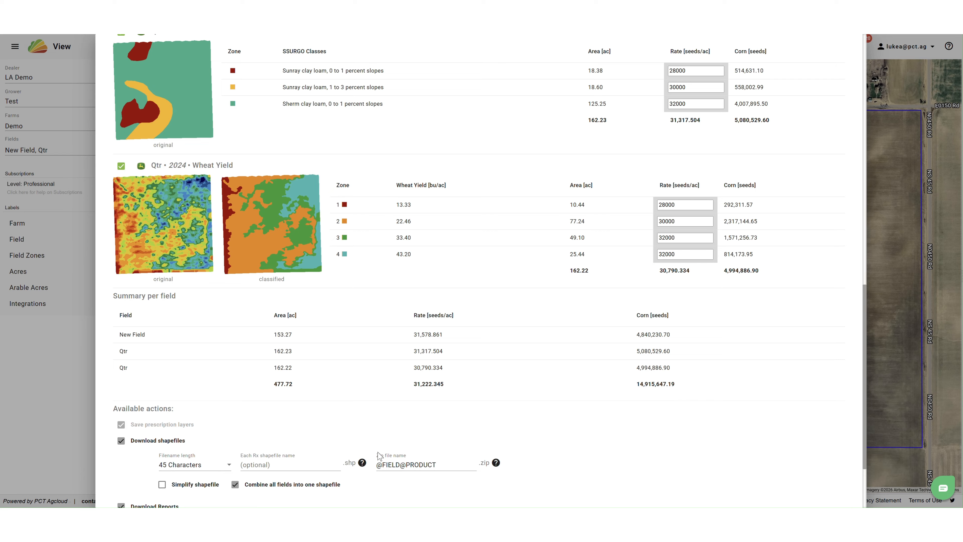
pyautogui.scroll(2, 381, 457)
pyautogui.scroll(-7, 380, 456)
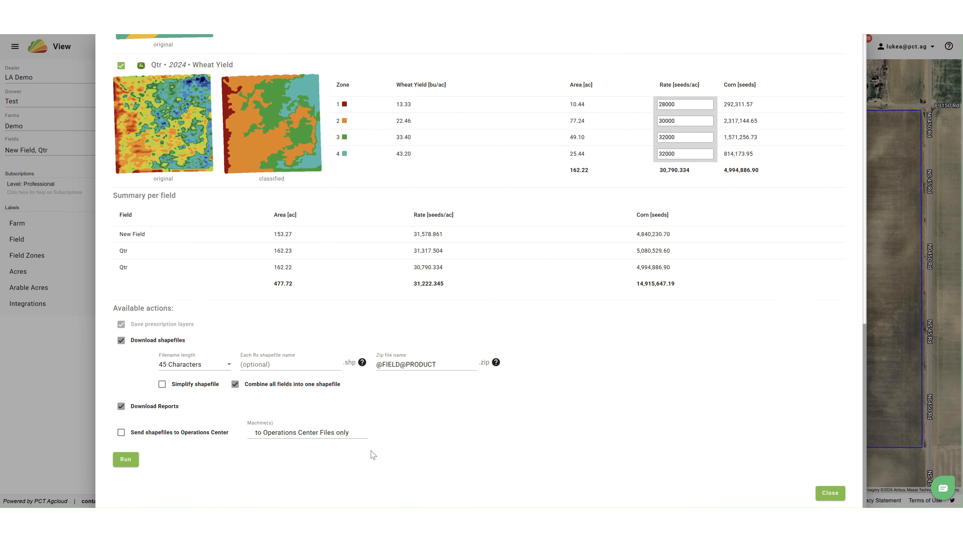
pyautogui.click(120, 462)
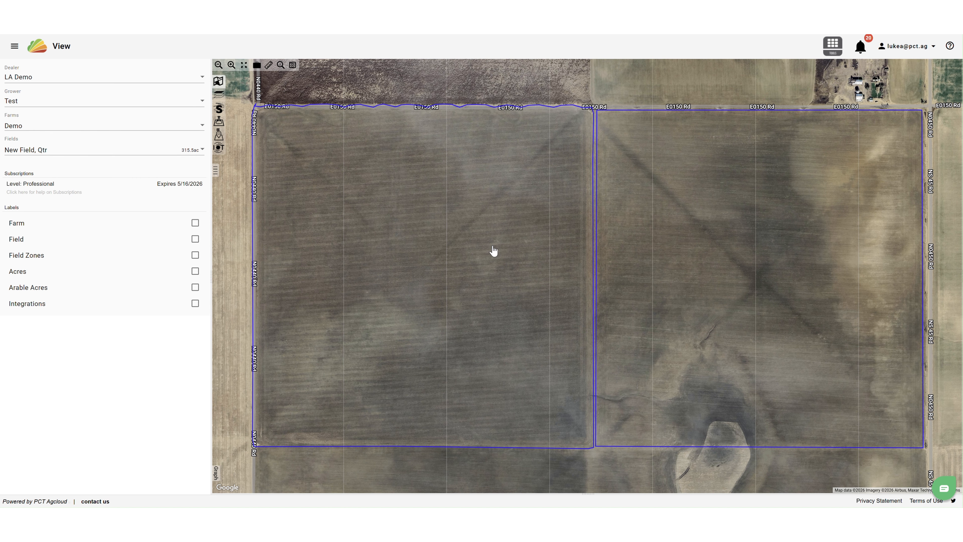
# Filter the layer group to the Rx Seeds layer type and load its layers with the default legend.
pyautogui.click(219, 96)
pyautogui.click(154, 197)
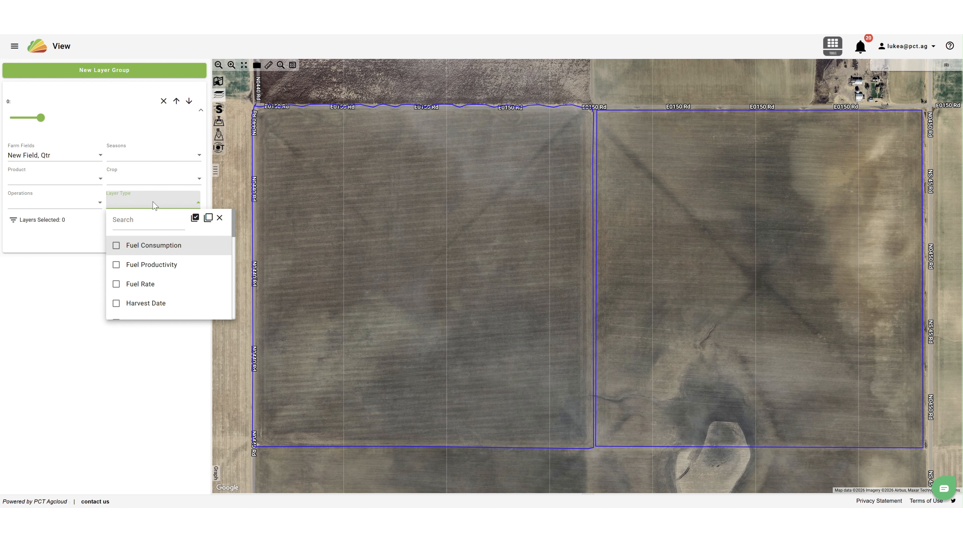
pyautogui.scroll(-5, 174, 281)
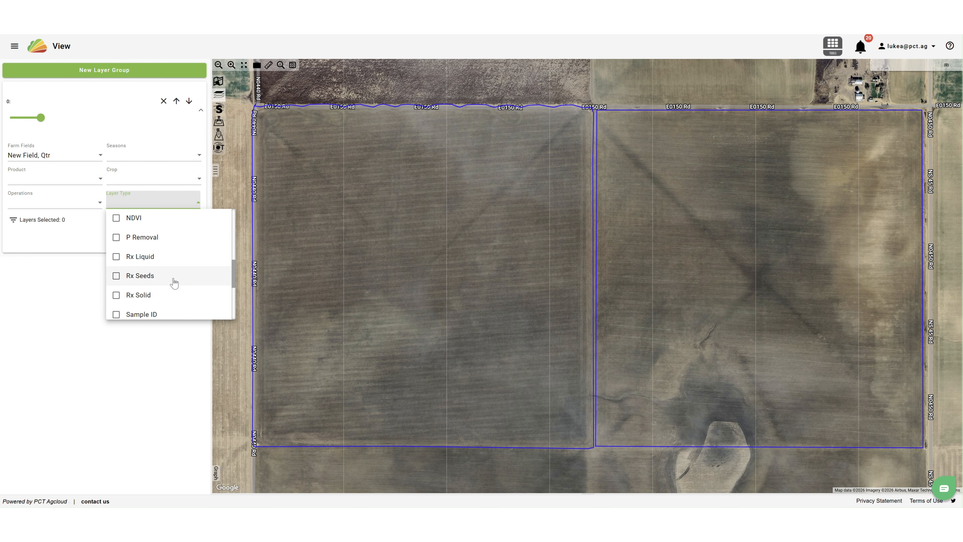
pyautogui.click(155, 280)
pyautogui.click(148, 361)
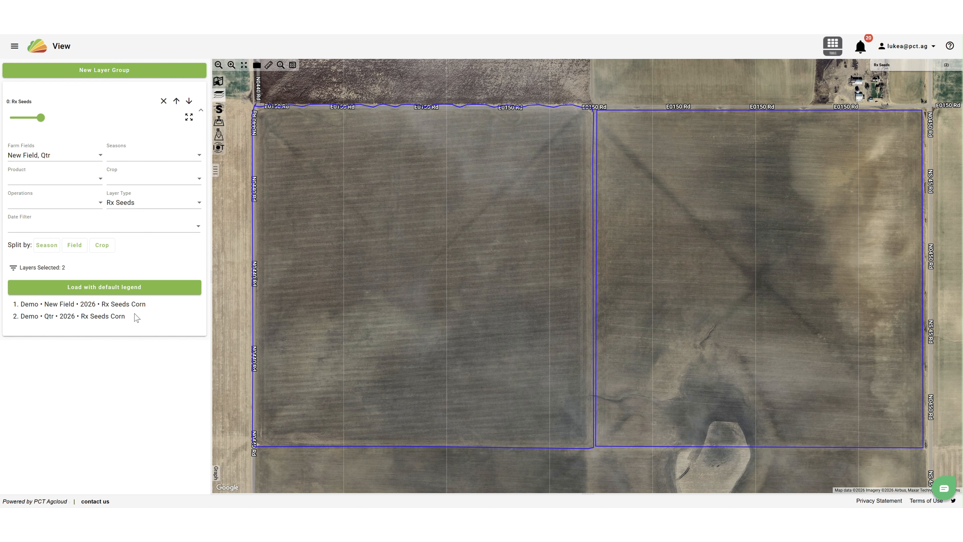
pyautogui.click(132, 292)
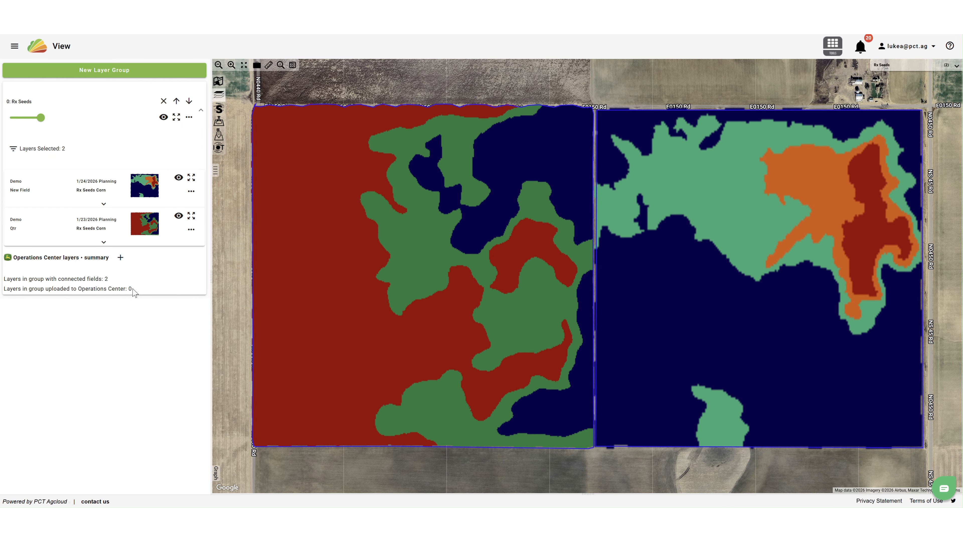
# Run a Single Product Rx on New Field's Rx Seeds Corn layer using the crop product Corn Seed.
pyautogui.click(191, 192)
pyautogui.moveTo(210, 223)
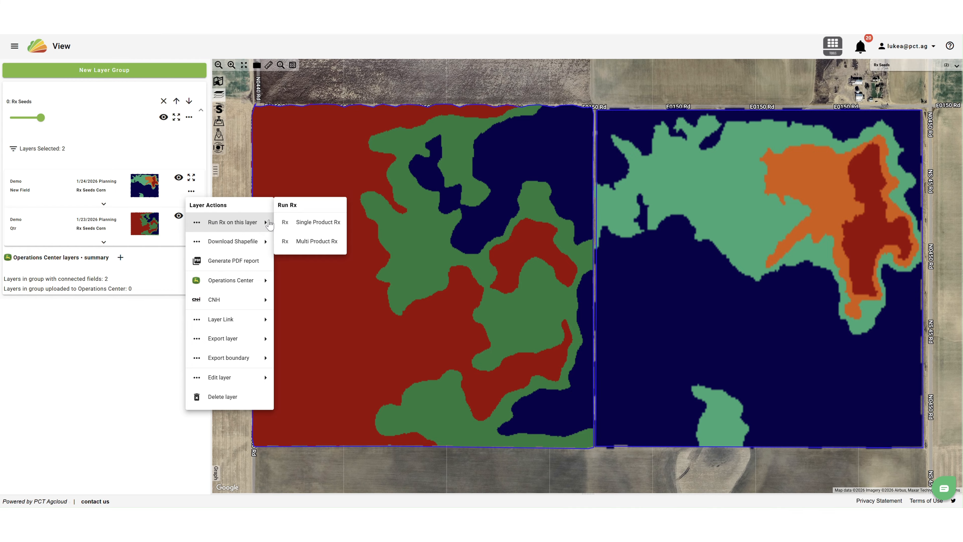
pyautogui.click(309, 222)
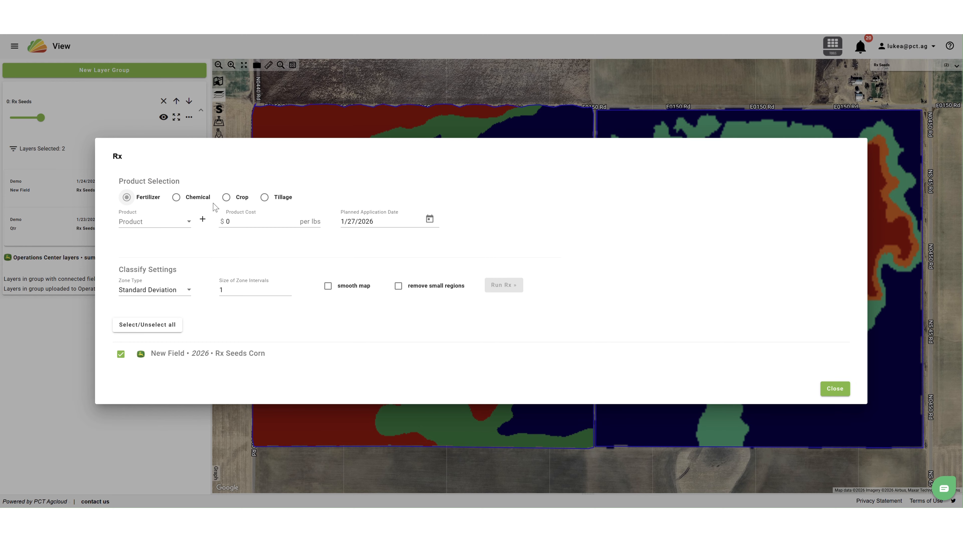
pyautogui.click(226, 198)
pyautogui.click(168, 222)
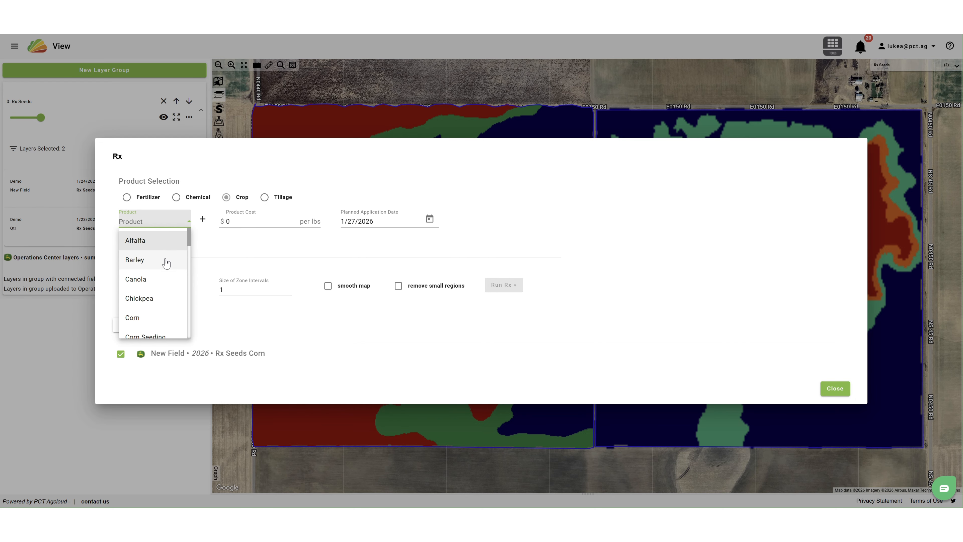
pyautogui.scroll(-2, 164, 266)
pyautogui.click(151, 308)
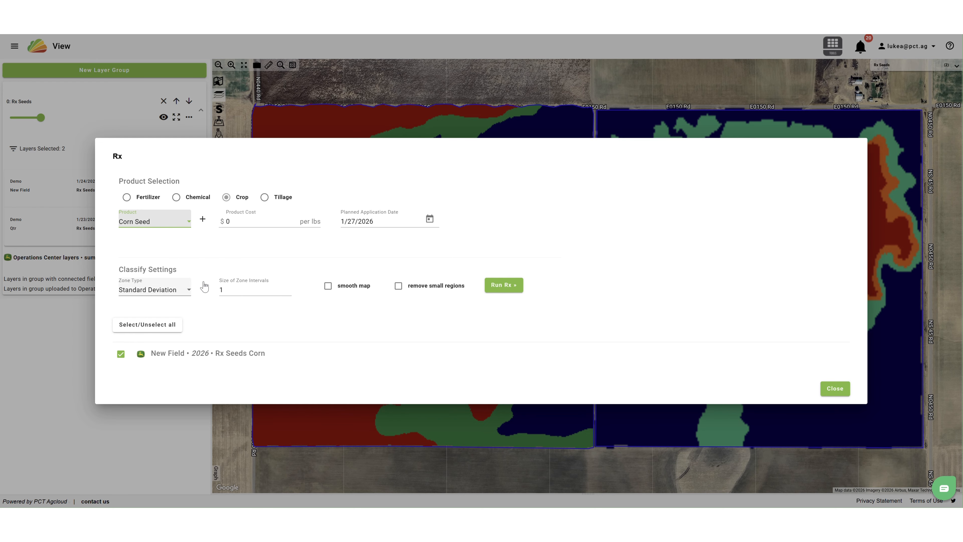
pyautogui.click(277, 246)
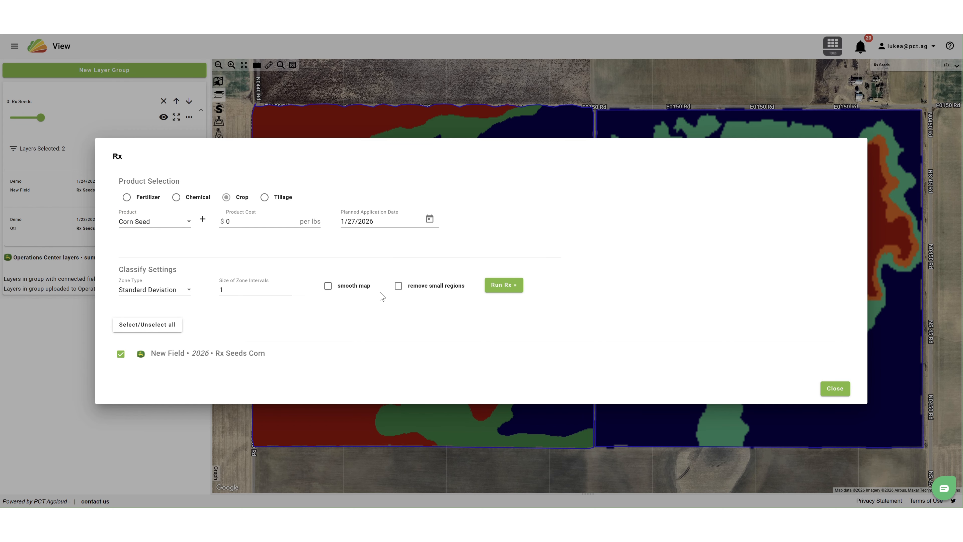
pyautogui.click(496, 285)
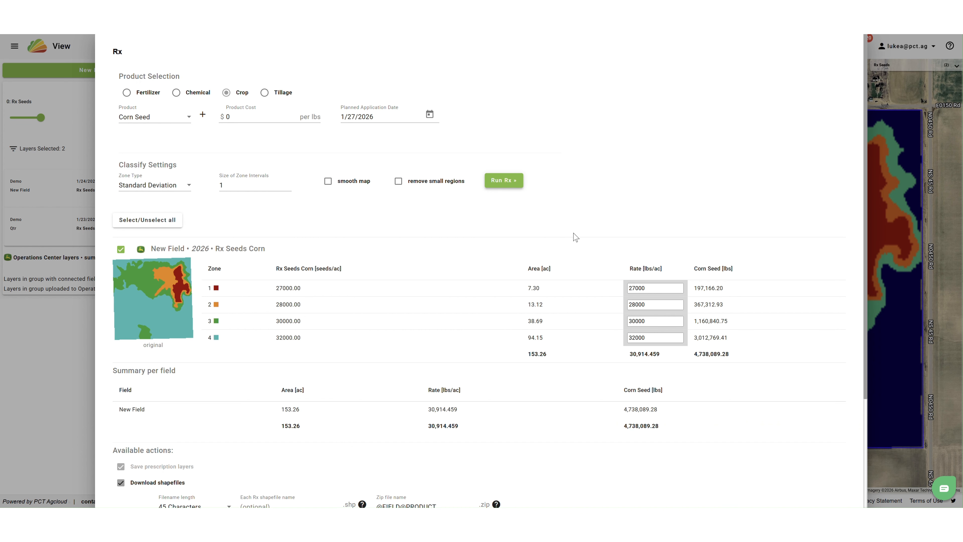
pyautogui.scroll(-5, 572, 237)
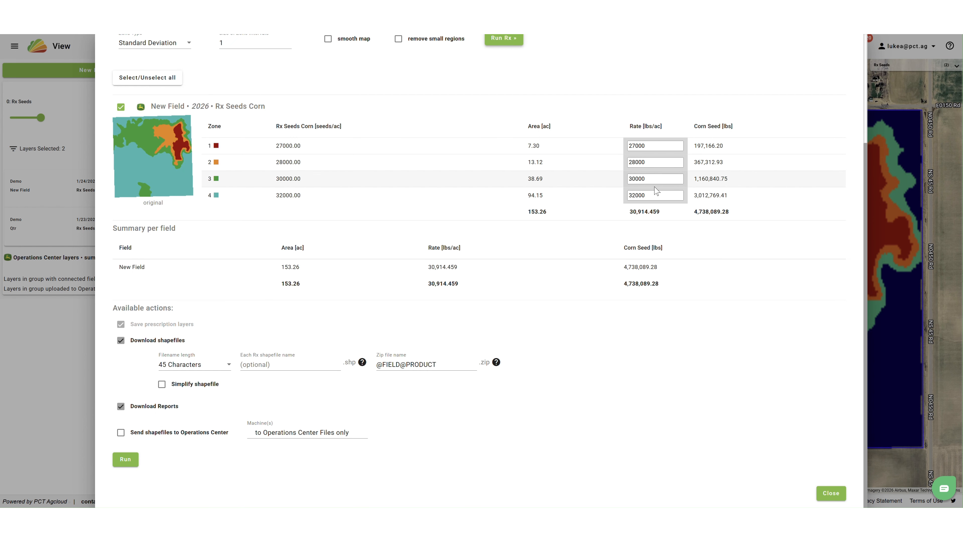